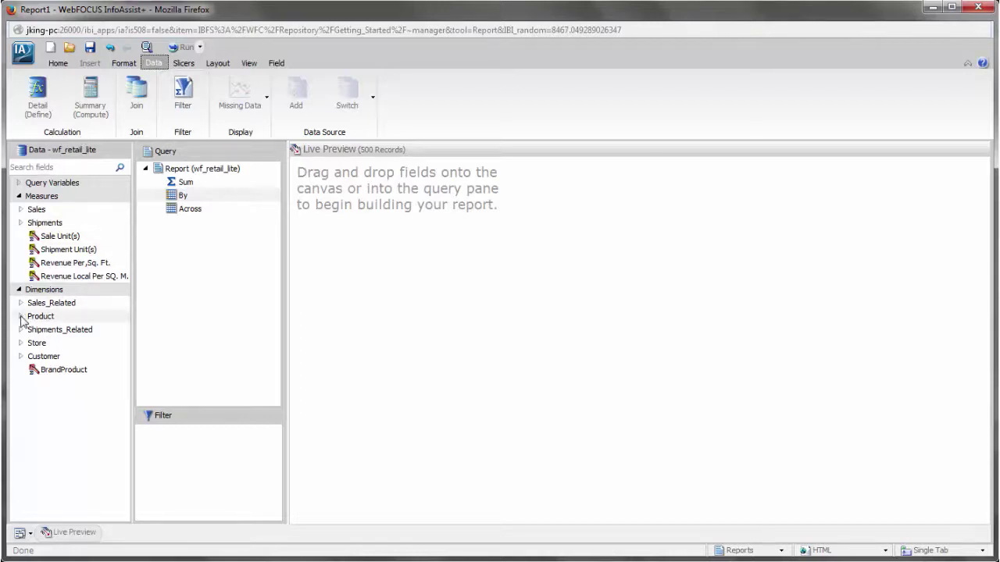
- Group the report by Product,Subcategory and expand the Model attribute fields
{"action": "left_click", "coordinate": [20, 316]}
{"action": "left_click", "coordinate": [24, 330]}
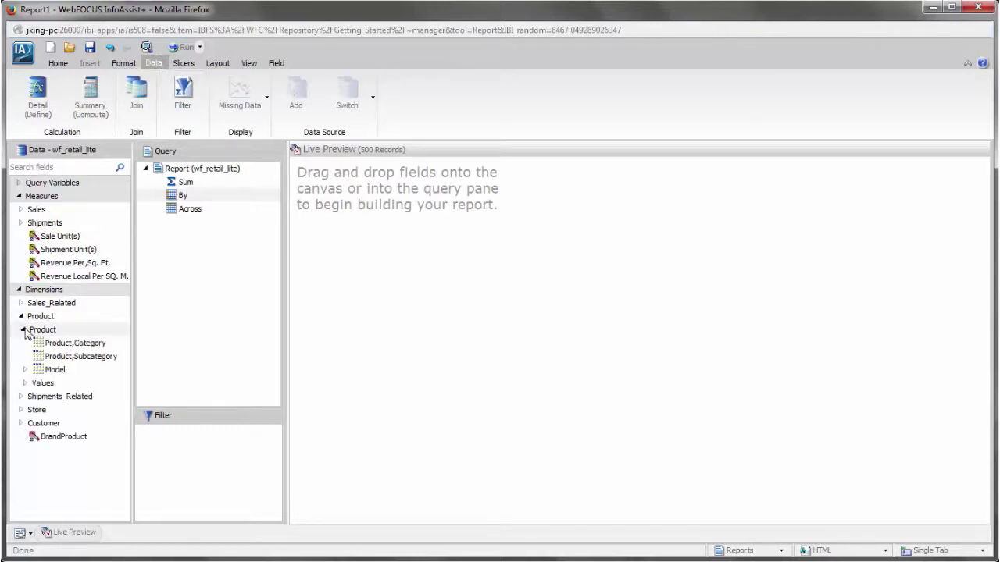
{"action": "double_click", "coordinate": [62, 357]}
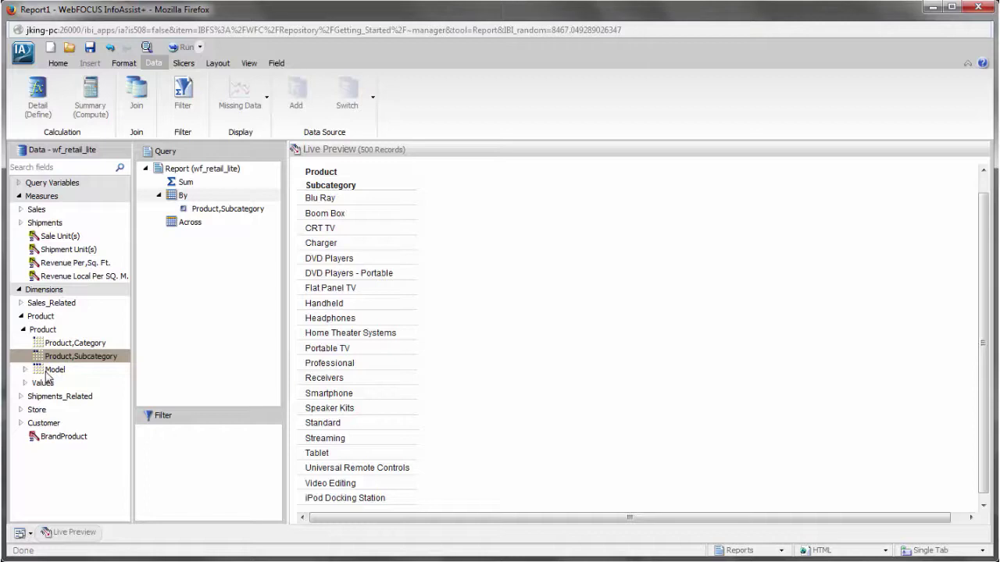
{"action": "left_click", "coordinate": [26, 370]}
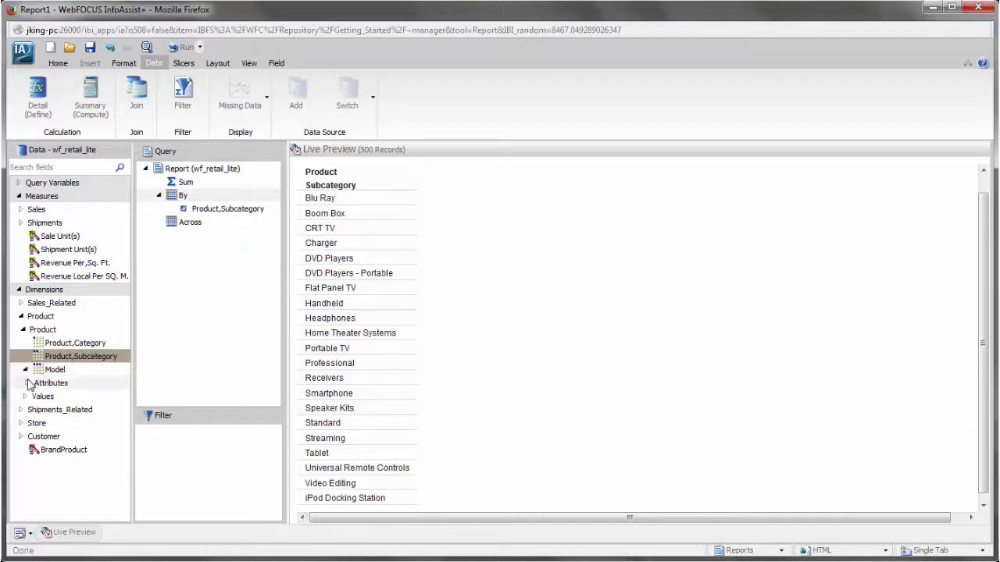
{"action": "left_click", "coordinate": [28, 382]}
- Add Brand and BrandProduct as By fields, then select the Product,Subcategory query entry
{"action": "left_click_drag", "start_coordinate": [50, 382], "coordinate": [197, 204]}
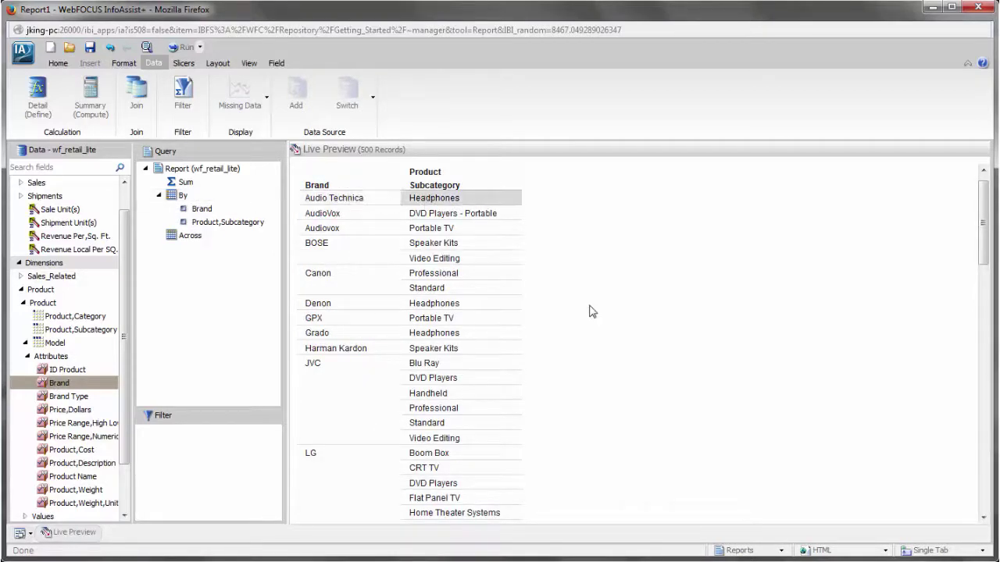
{"action": "scroll", "coordinate": [600, 346], "scroll_direction": "down", "scroll_amount": 3}
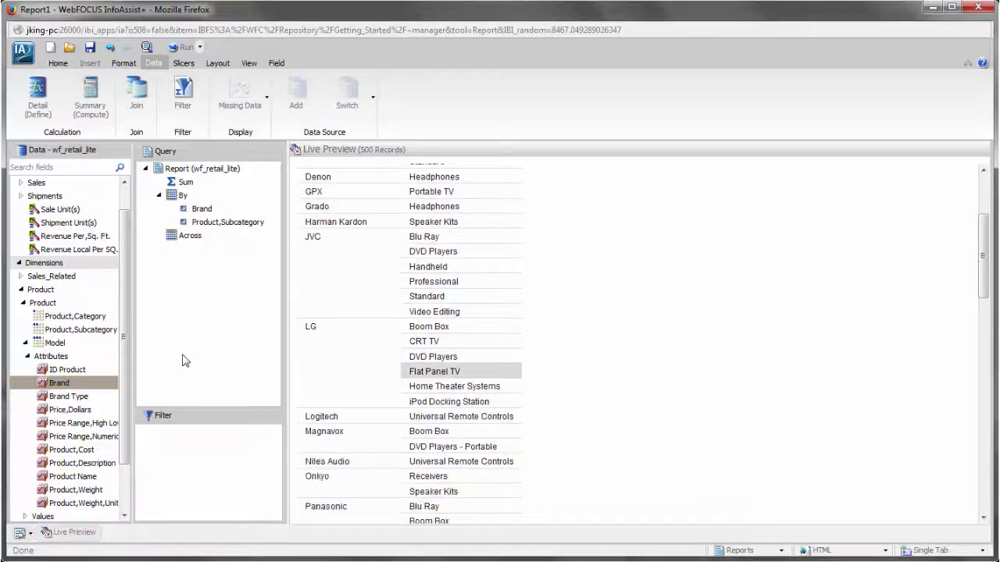
{"action": "scroll", "coordinate": [123, 428], "scroll_direction": "down", "scroll_amount": 2}
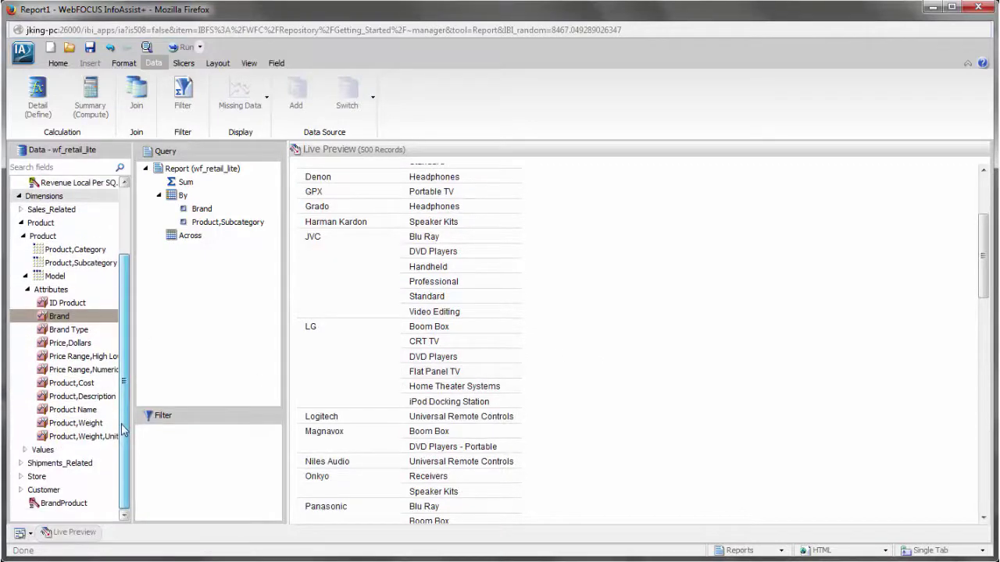
{"action": "double_click", "coordinate": [49, 504]}
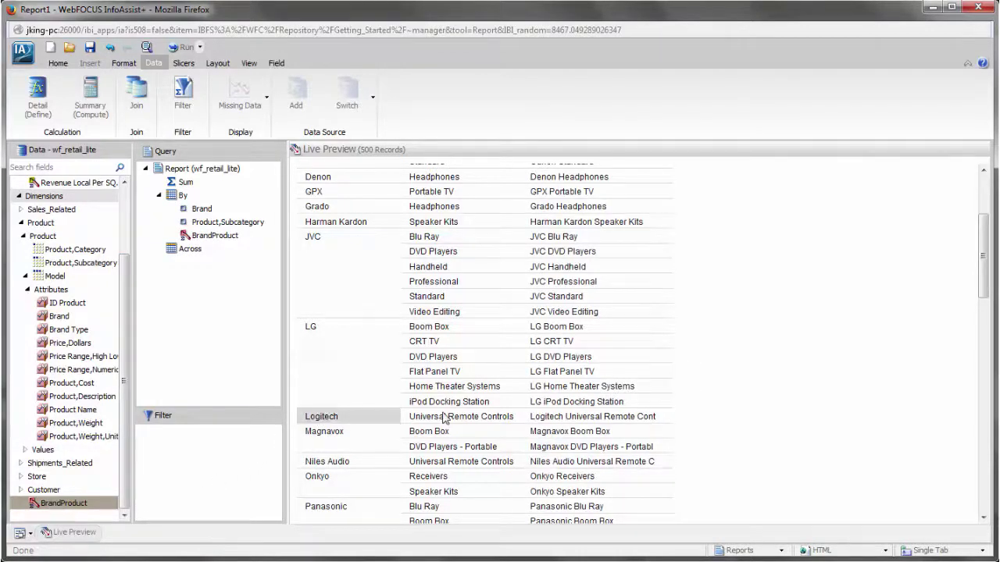
{"action": "scroll", "coordinate": [750, 428], "scroll_direction": "up", "scroll_amount": 3}
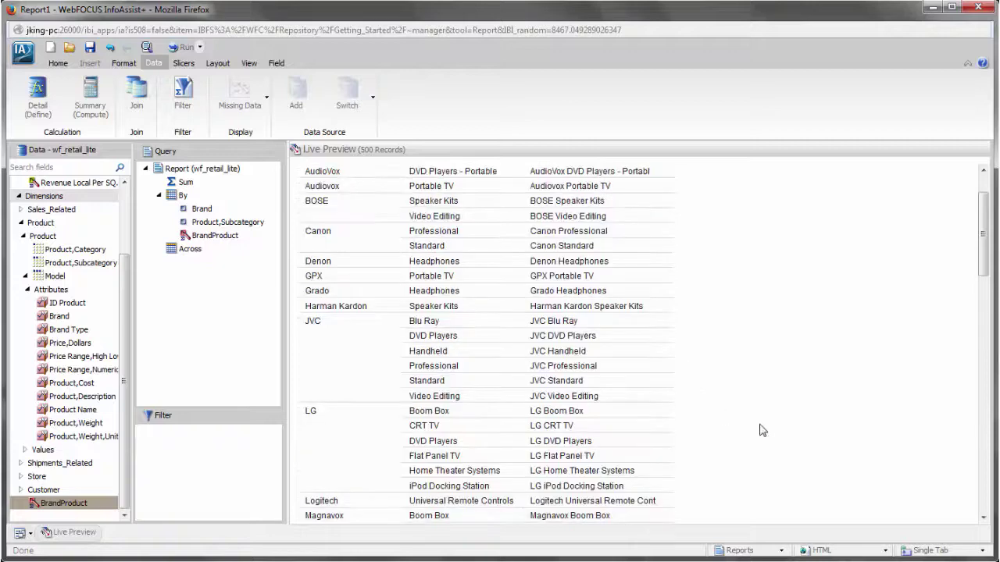
{"action": "scroll", "coordinate": [742, 414], "scroll_direction": "up", "scroll_amount": 1}
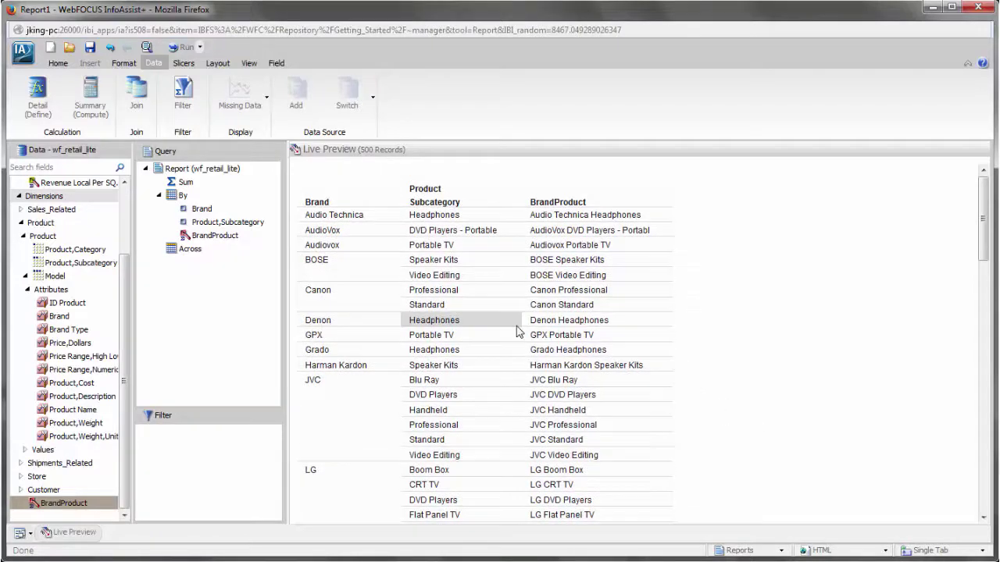
{"action": "left_click", "coordinate": [218, 224]}
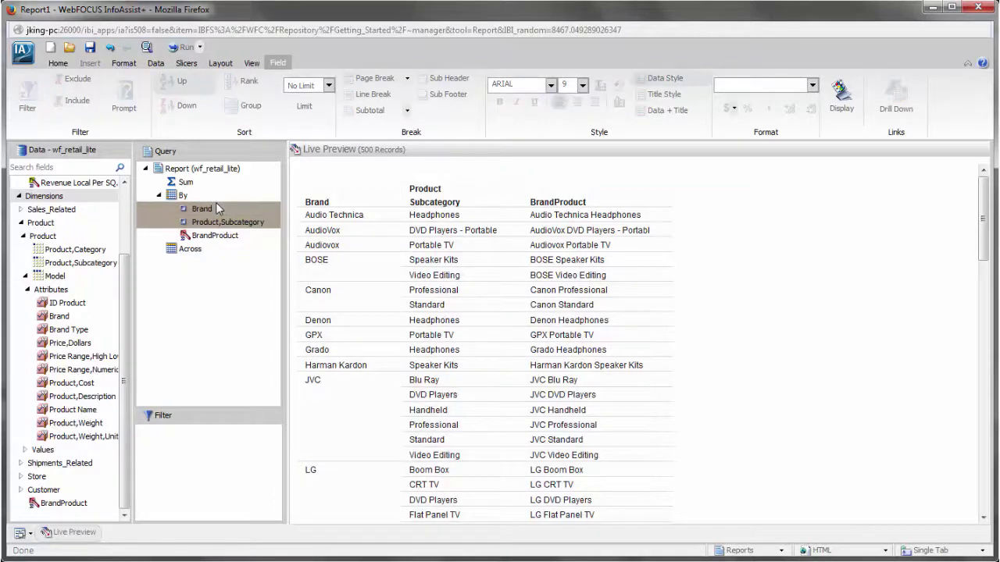
- Delete the selected Brand and Product,Subcategory sort fields from the query
{"action": "right_click", "coordinate": [218, 209]}
{"action": "left_click", "coordinate": [224, 227]}
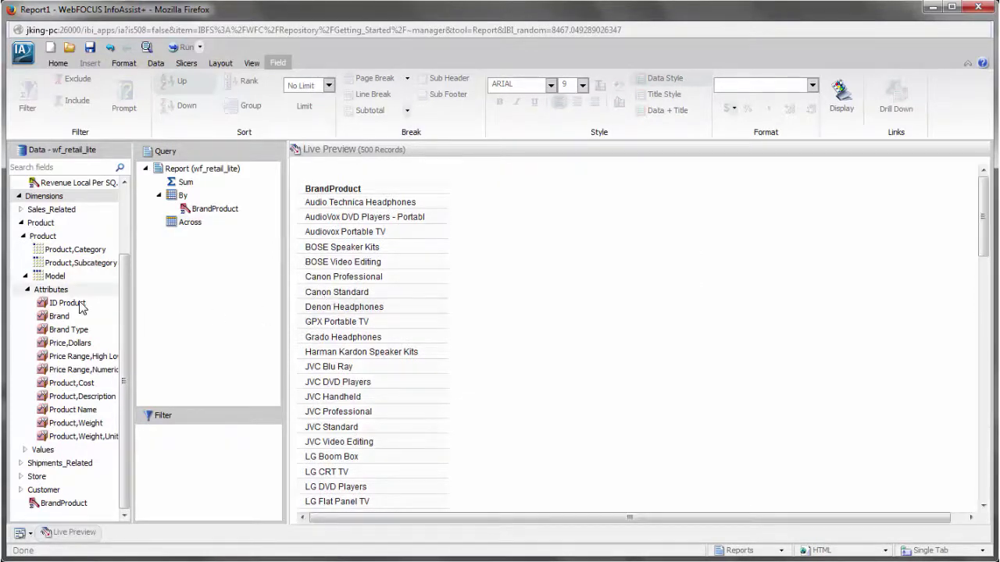
{"action": "left_click", "coordinate": [27, 289]}
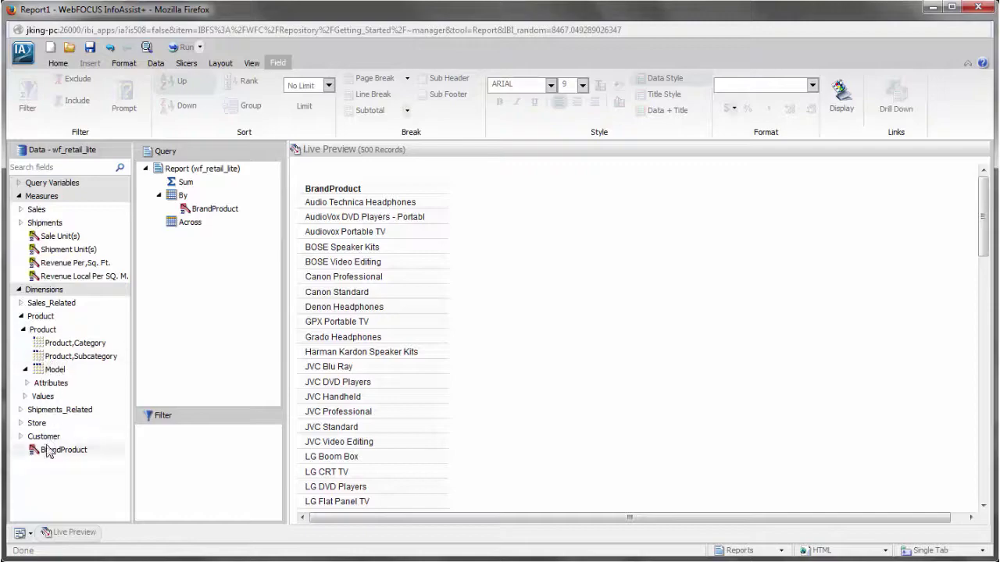
- Expand the Customer location fields in the field tree, including Customer,State,Province
{"action": "left_click", "coordinate": [20, 436]}
{"action": "left_click", "coordinate": [24, 449]}
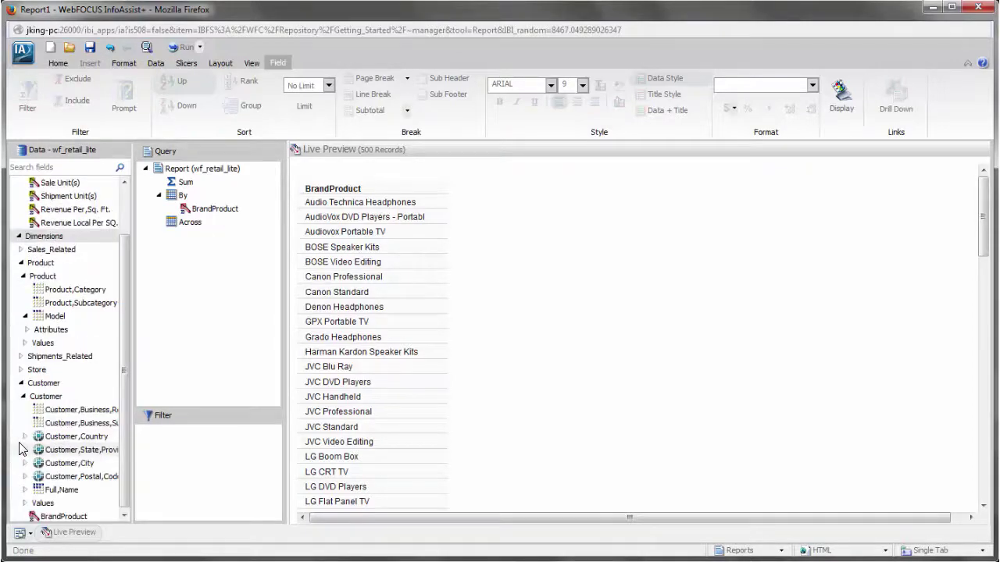
{"action": "scroll", "coordinate": [124, 255], "scroll_direction": "down", "scroll_amount": 1}
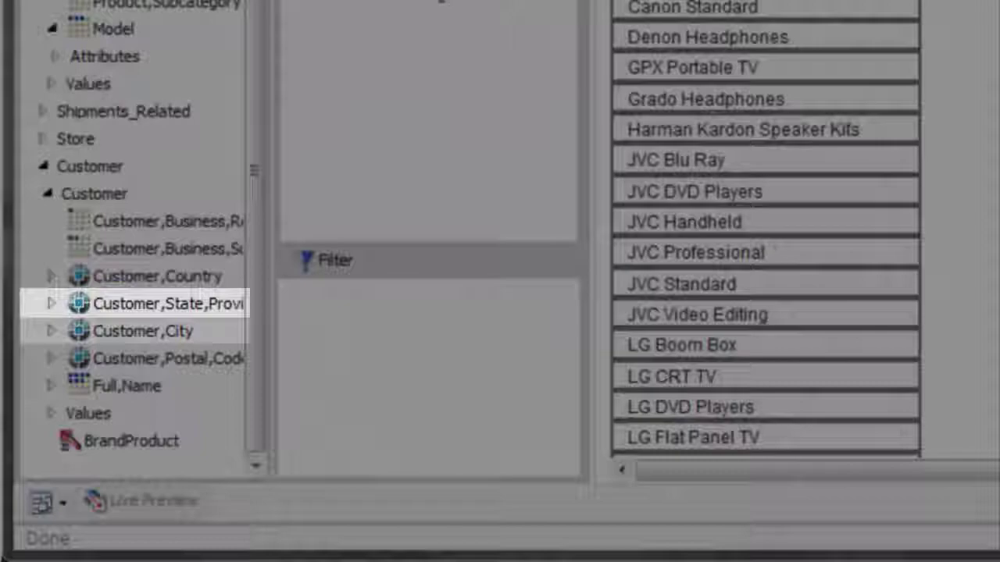
{"action": "right_click", "coordinate": [445, 4]}
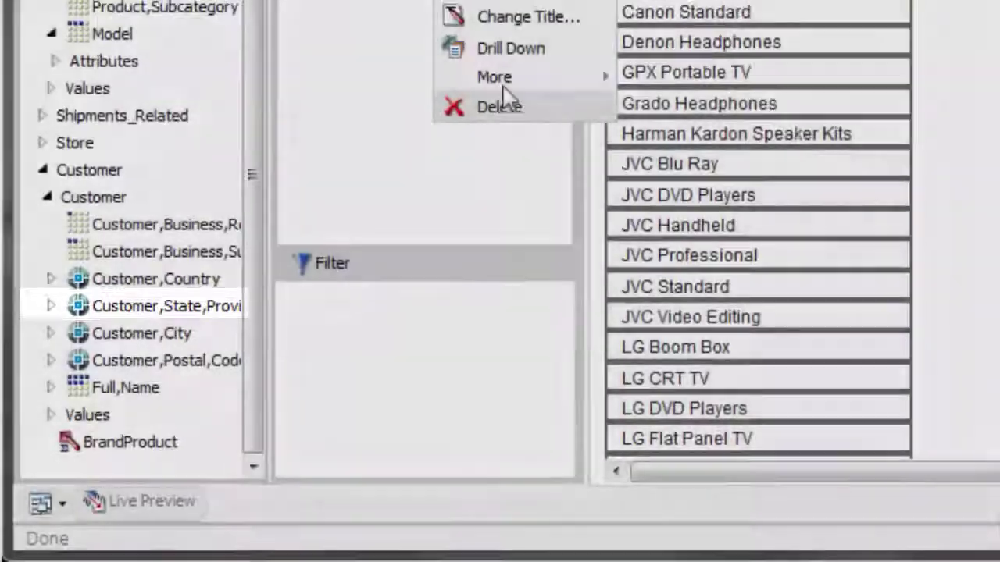
{"action": "left_click", "coordinate": [440, 160]}
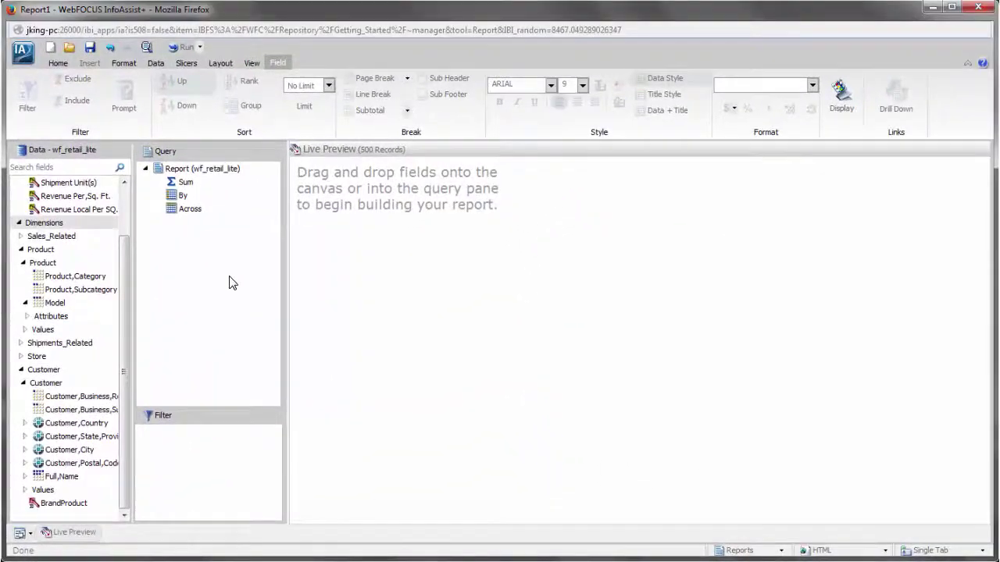
- Create a Detail (Define) field Define_1 with Alphanumeric format, total length 40 (A40)
{"action": "left_click", "coordinate": [158, 64]}
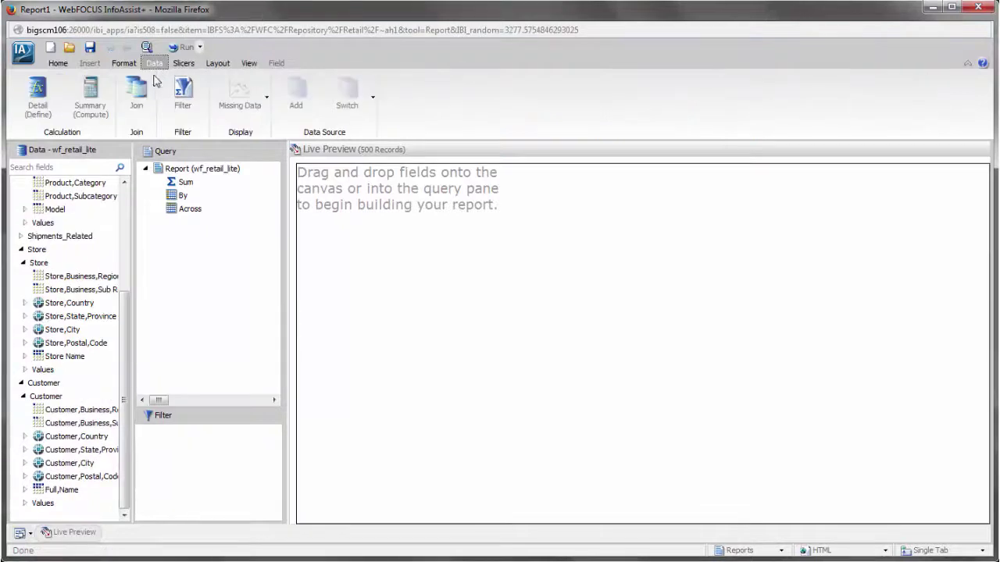
{"action": "left_click", "coordinate": [35, 98]}
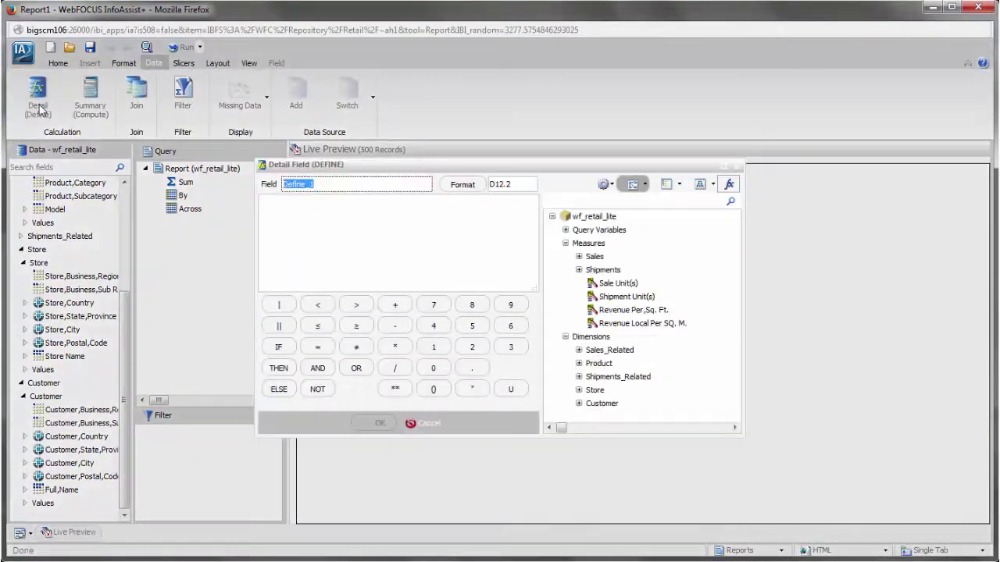
{"action": "left_click", "coordinate": [462, 191]}
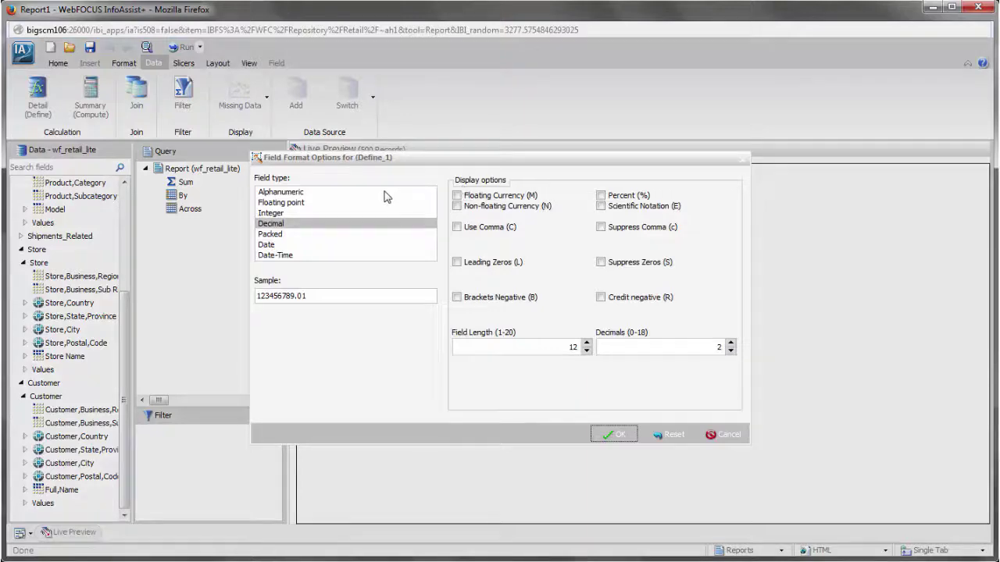
{"action": "left_click", "coordinate": [385, 192]}
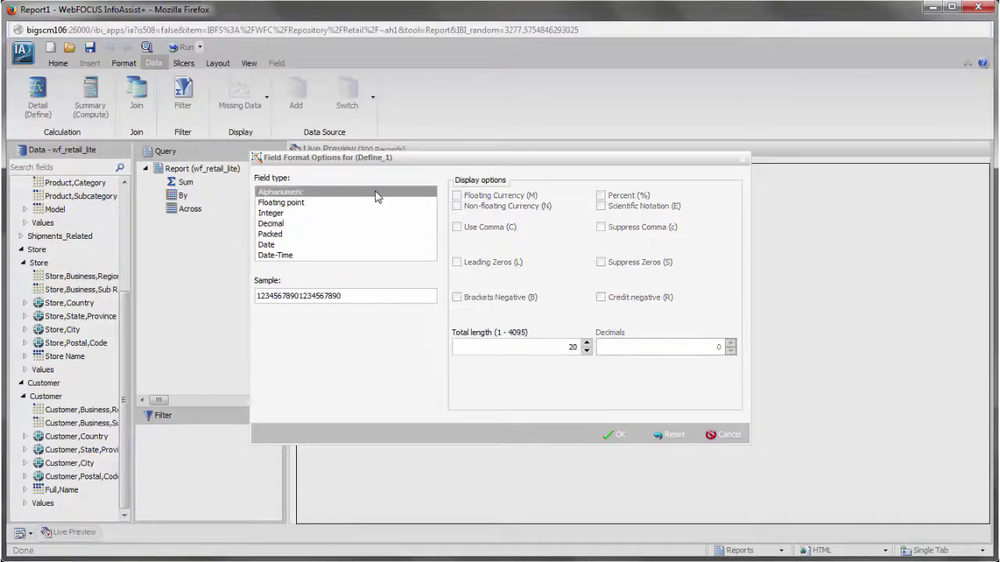
{"action": "double_click", "coordinate": [572, 346]}
{"action": "type", "text": "40"}
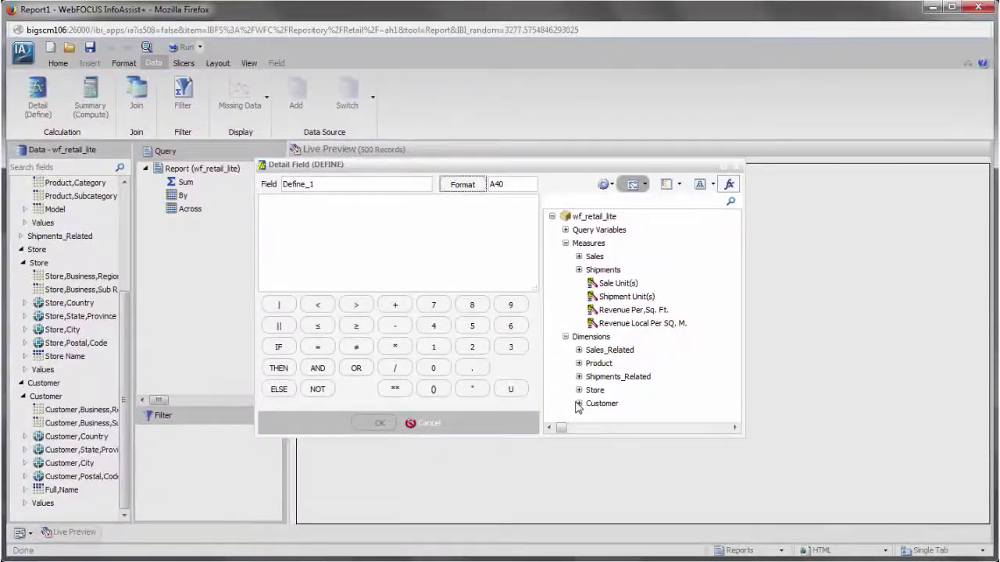
- Build the expression joining Customer,City, a ', ' separator, and Customer,State,Province
{"action": "left_click", "coordinate": [578, 404]}
{"action": "left_click", "coordinate": [592, 416]}
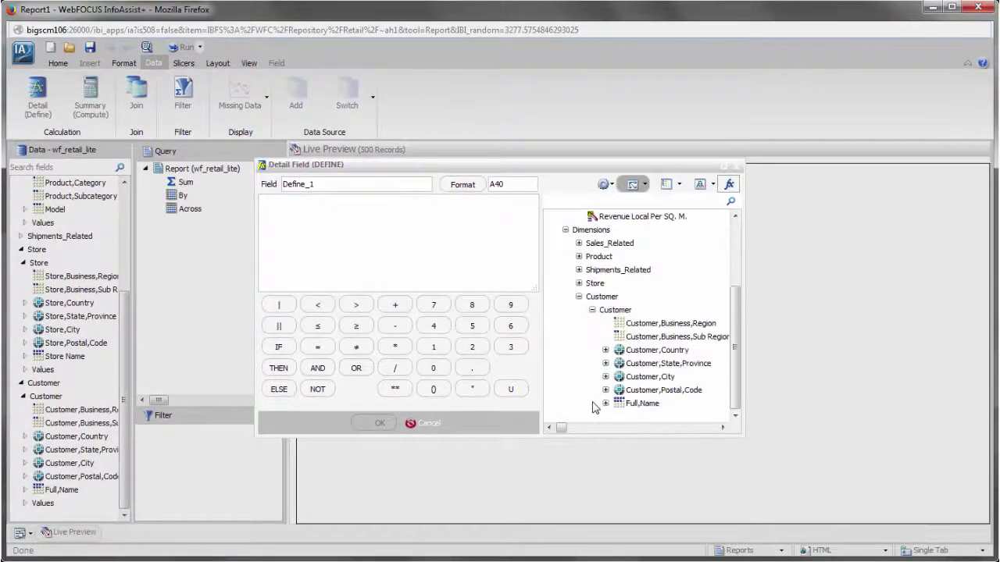
{"action": "double_click", "coordinate": [645, 377]}
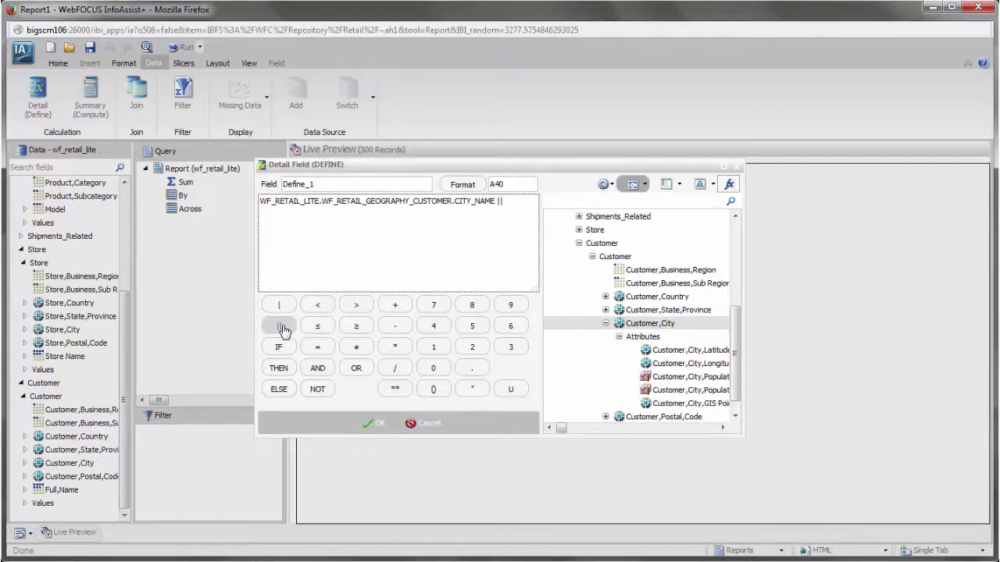
{"action": "left_click", "coordinate": [473, 389]}
{"action": "left_click", "coordinate": [660, 312]}
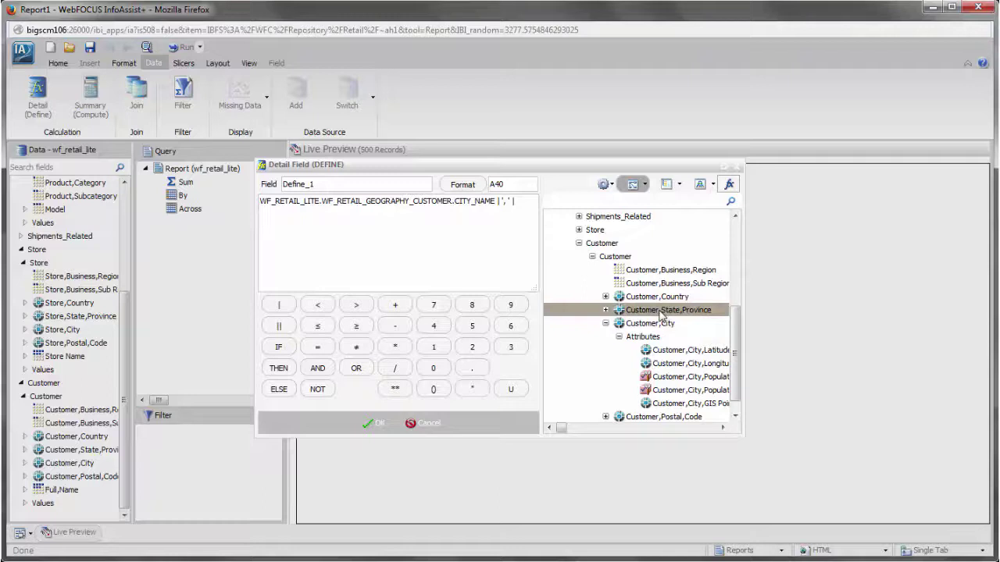
{"action": "double_click", "coordinate": [660, 313]}
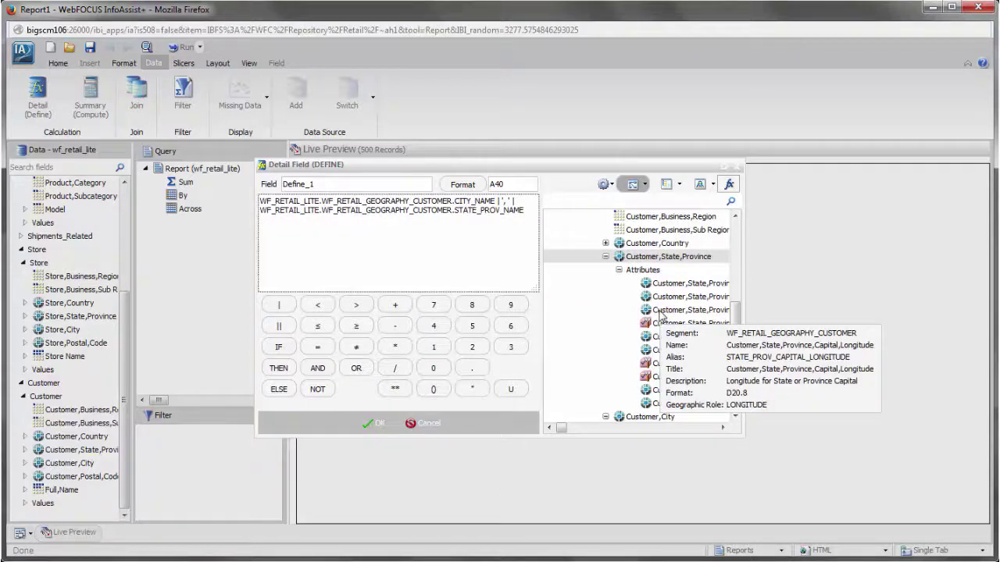
- Rename the define field to CityState and save it
{"action": "left_click_drag", "start_coordinate": [317, 185], "coordinate": [285, 186]}
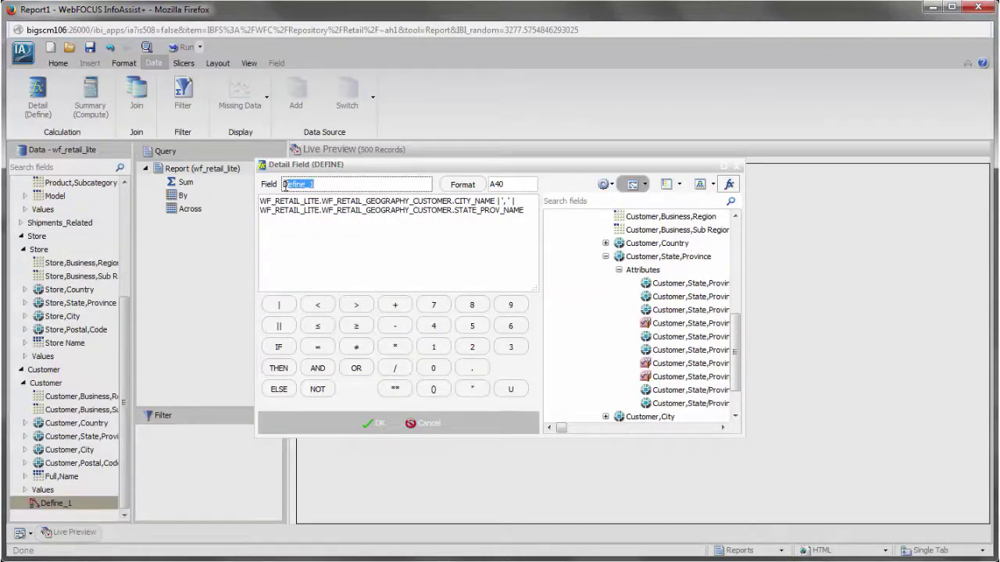
{"action": "type", "text": "CityState"}
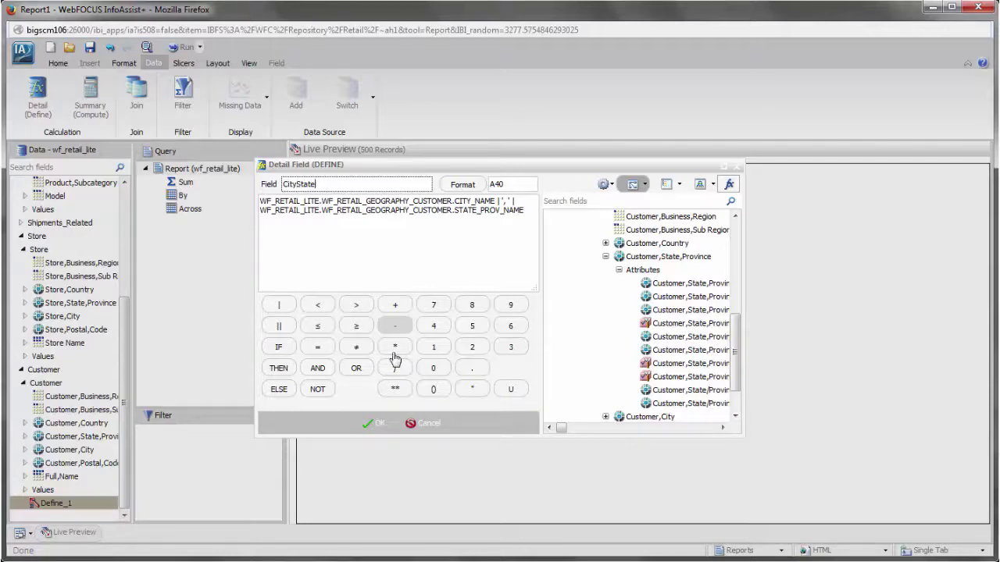
{"action": "left_click", "coordinate": [373, 423]}
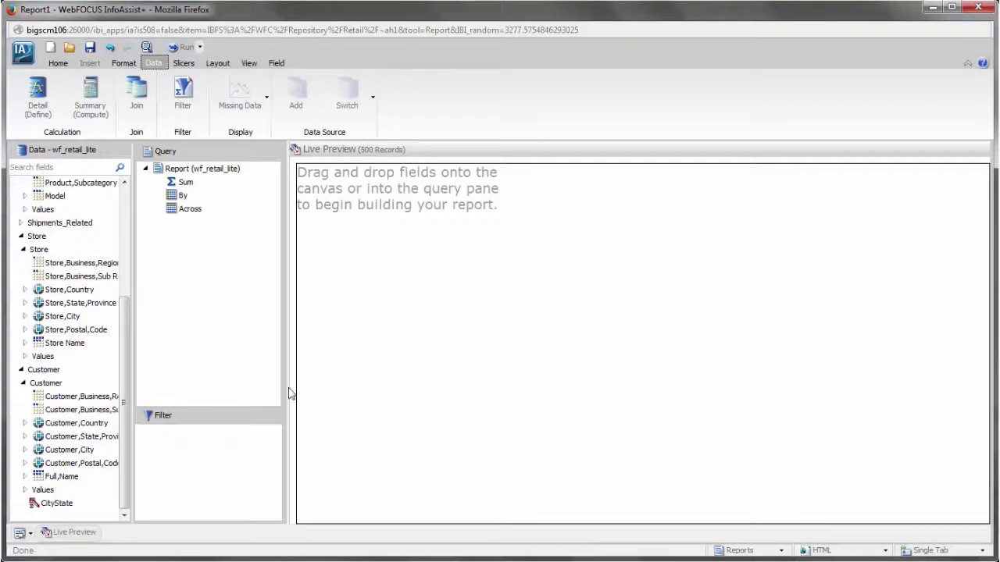
- Add CityState as a By field and select its column in the live preview
{"action": "left_click", "coordinate": [47, 504]}
{"action": "double_click", "coordinate": [47, 505]}
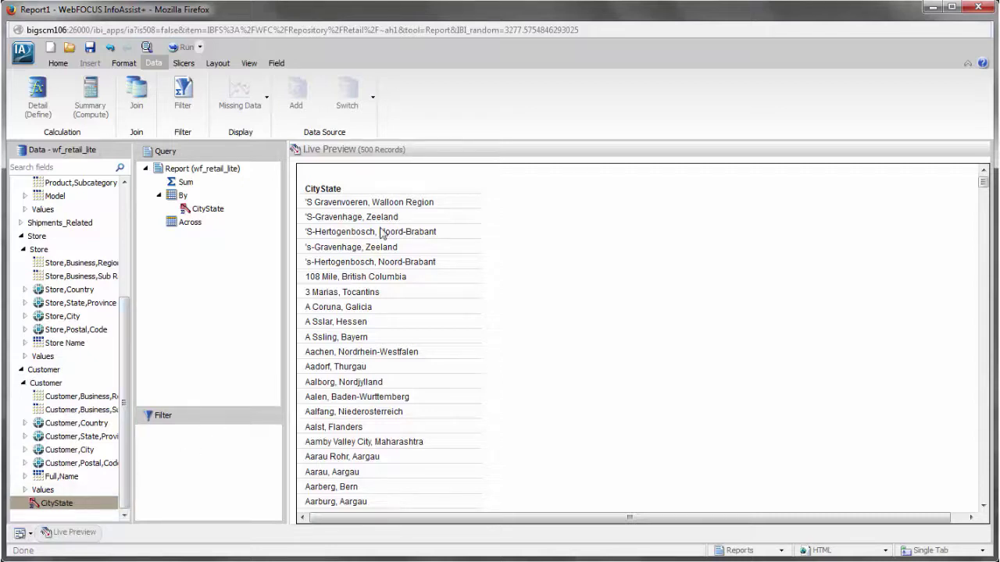
{"action": "left_click", "coordinate": [323, 192]}
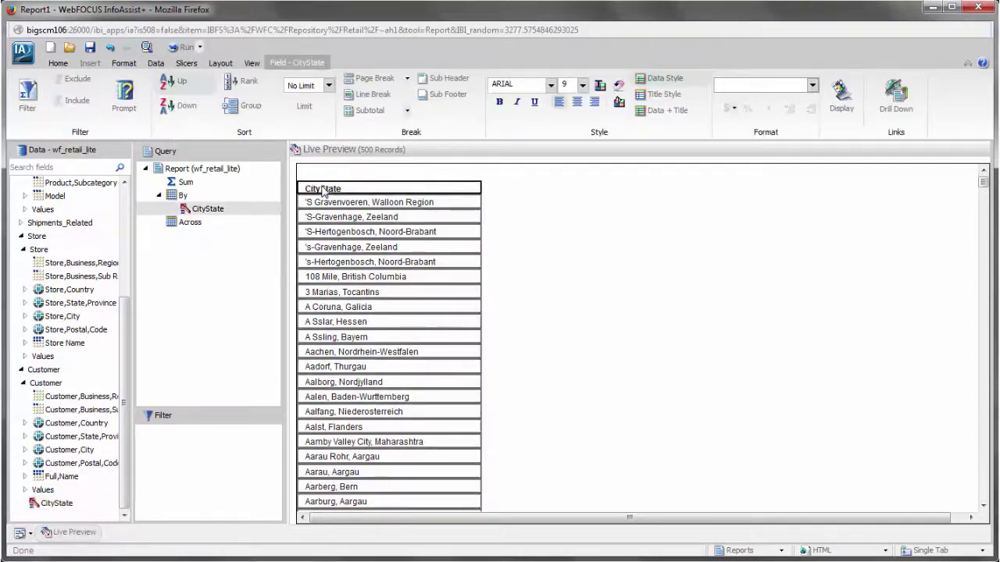
- Change the CityState column title to 'City and State'
{"action": "right_click", "coordinate": [323, 190]}
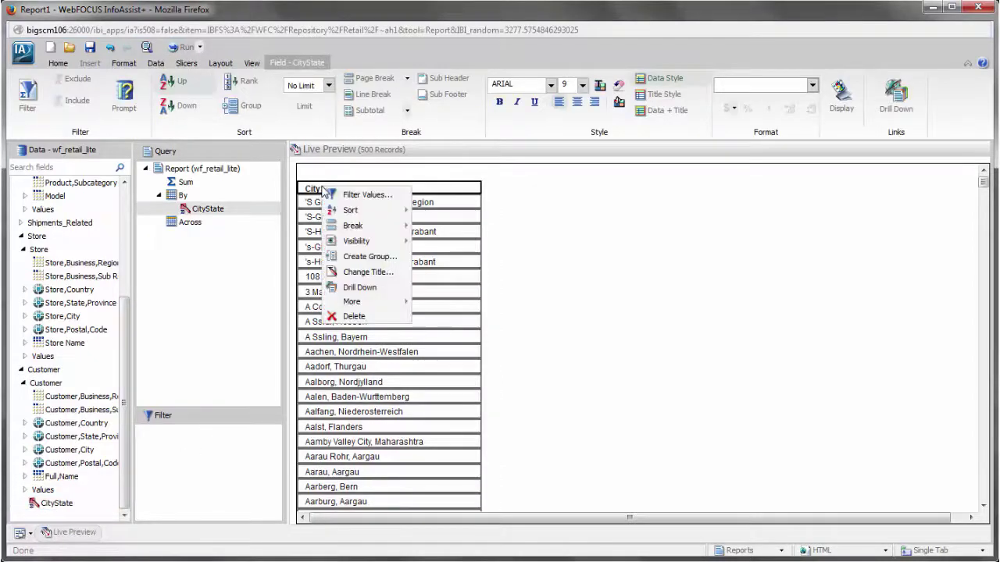
{"action": "left_click", "coordinate": [362, 272]}
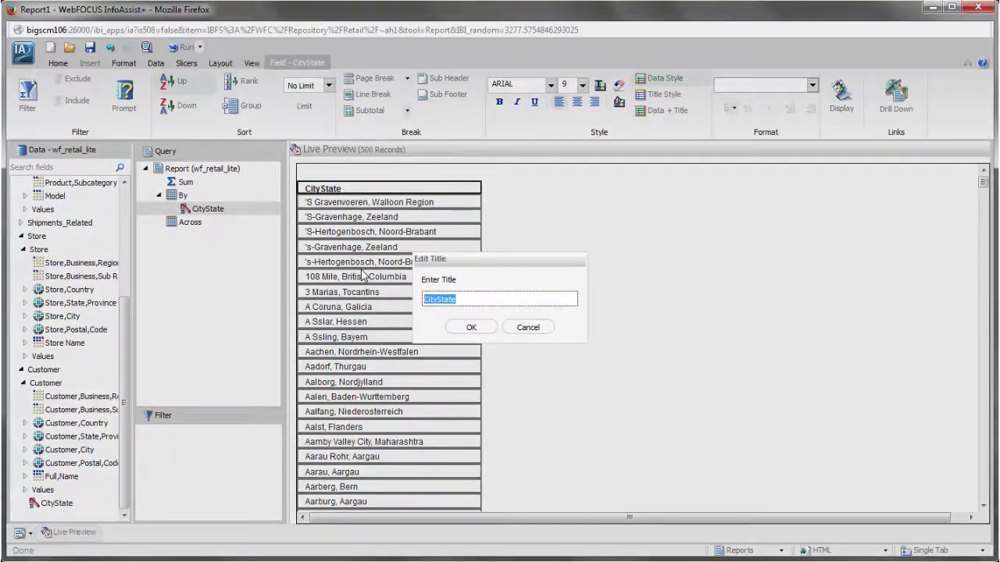
{"action": "type", "text": "C"}
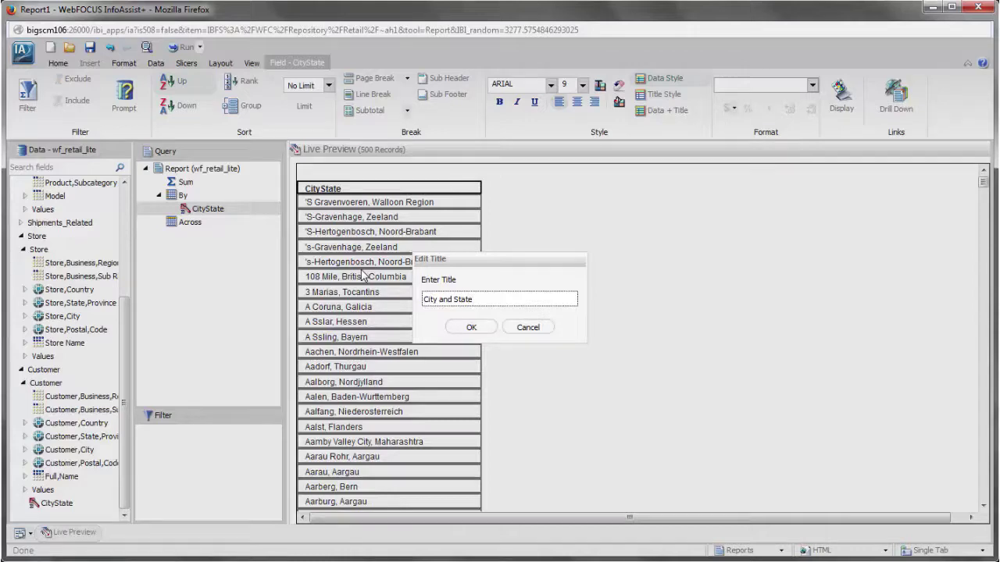
{"action": "left_click", "coordinate": [476, 329]}
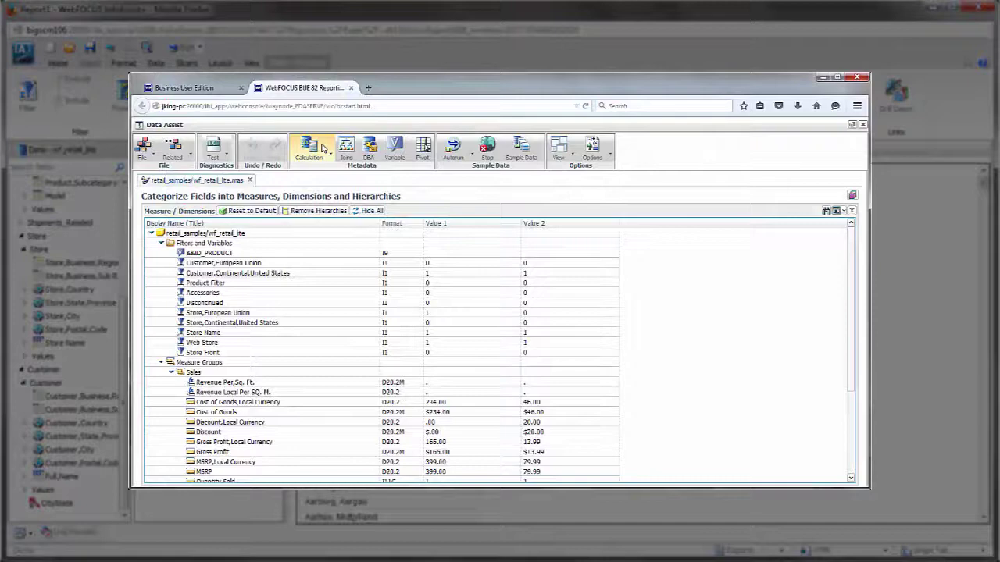
{"action": "left_click", "coordinate": [308, 148]}
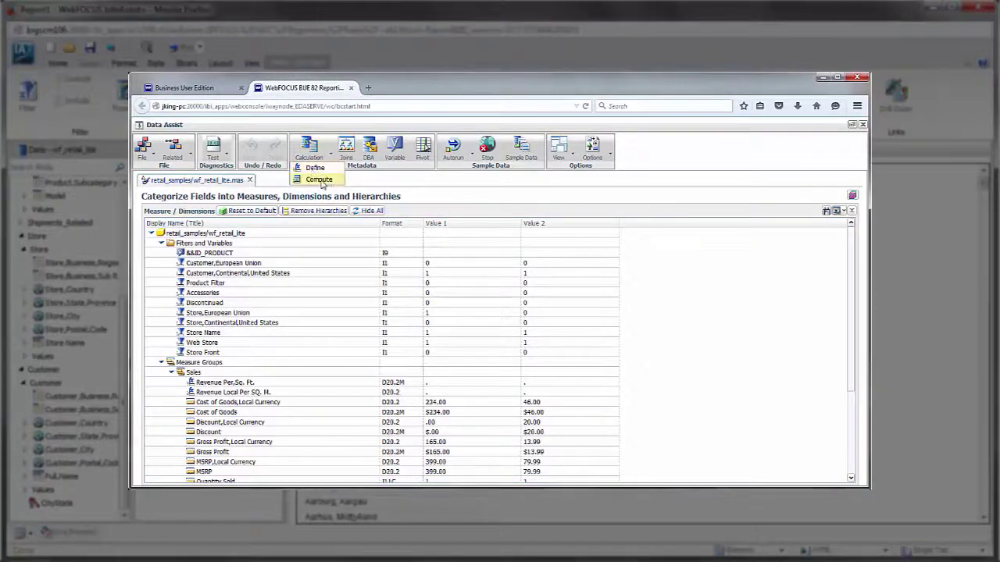
{"action": "left_click", "coordinate": [314, 169]}
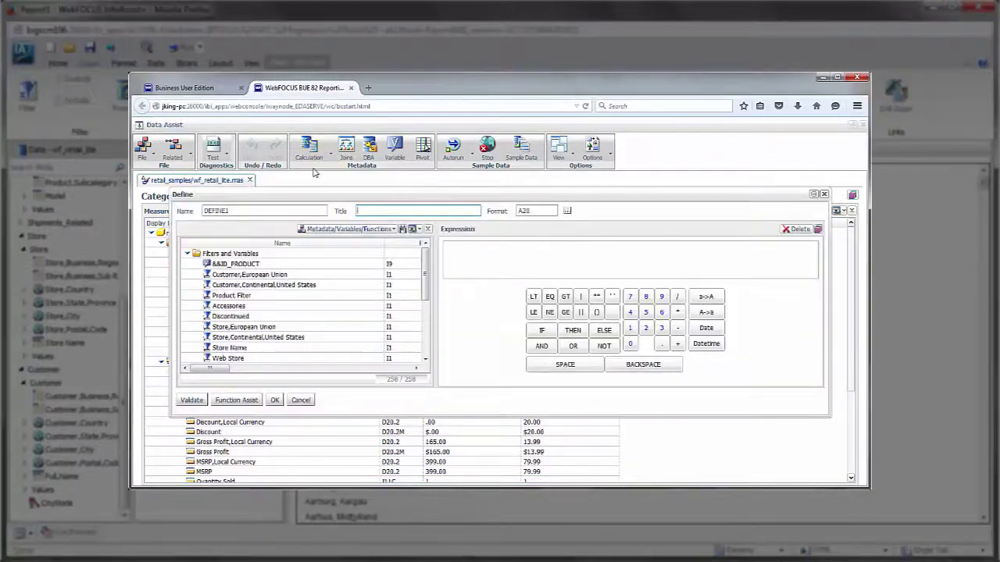
{"action": "left_click_drag", "start_coordinate": [425, 270], "coordinate": [425, 323]}
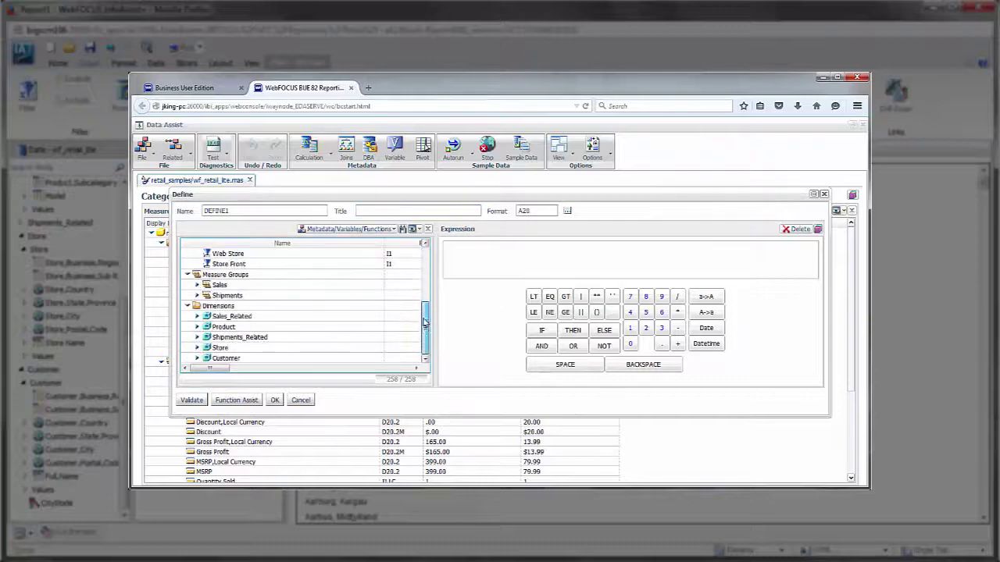
{"action": "left_click", "coordinate": [203, 360]}
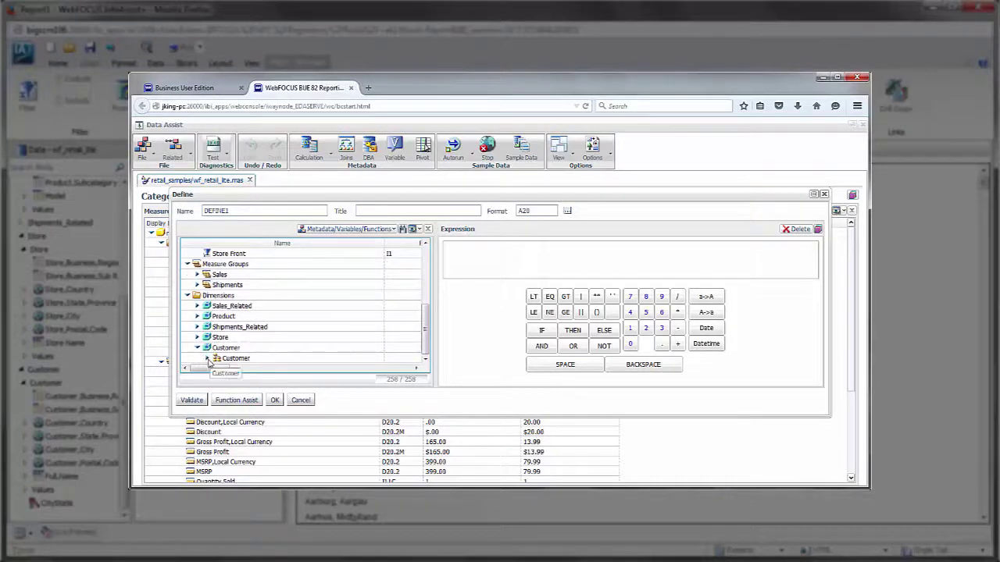
{"action": "left_click", "coordinate": [207, 359]}
{"action": "double_click", "coordinate": [248, 337]}
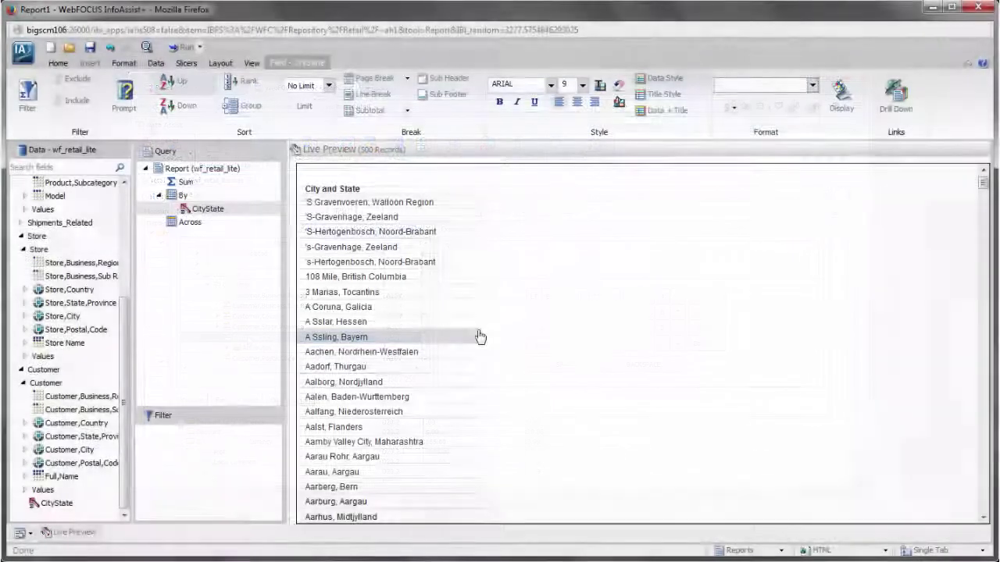
- Expand the Sales and Shipments measures and start a Summary (Compute) field, Compute_1
{"action": "left_click", "coordinate": [156, 64]}
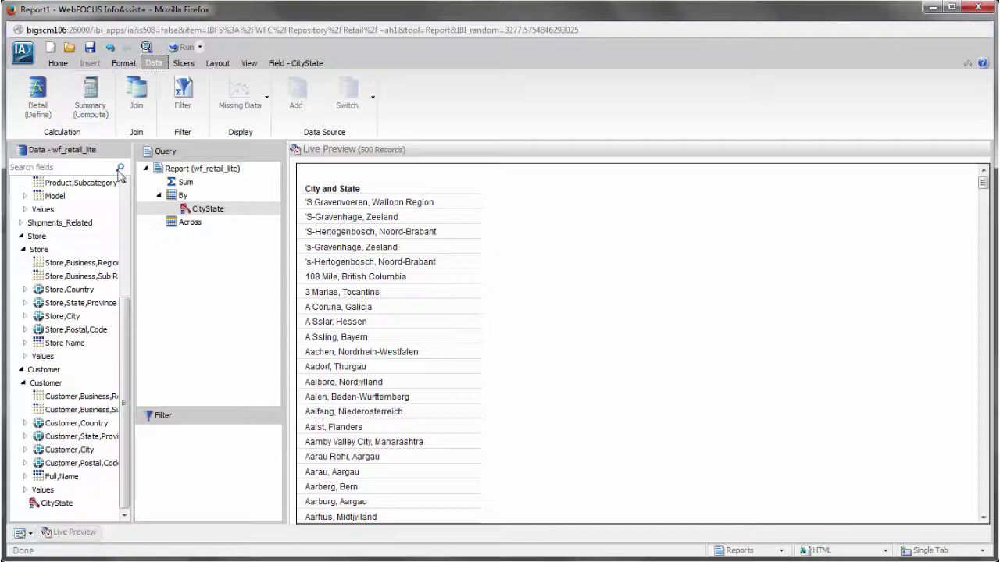
{"action": "left_click_drag", "start_coordinate": [126, 312], "coordinate": [129, 246]}
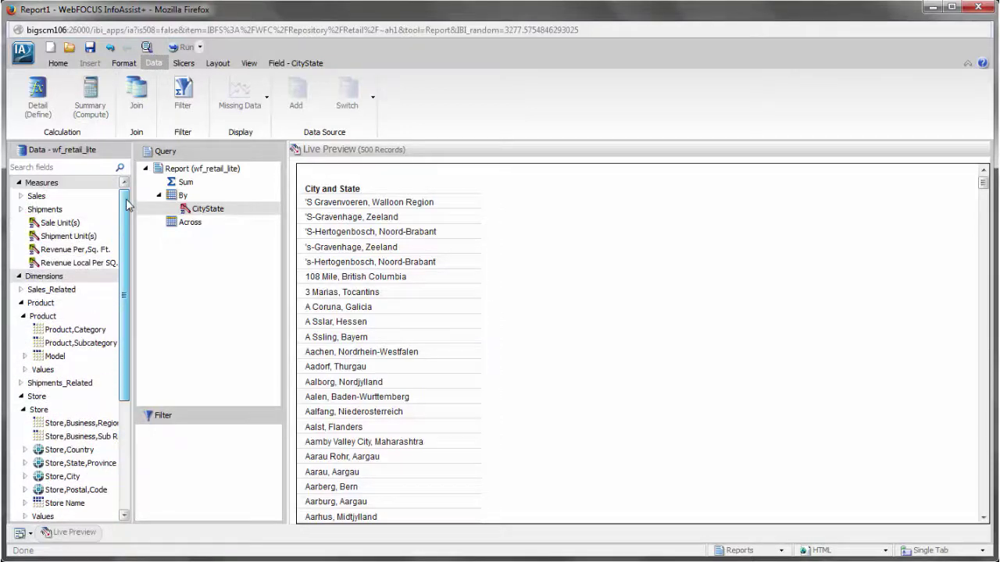
{"action": "scroll", "coordinate": [126, 198], "scroll_direction": "up", "scroll_amount": 1}
{"action": "left_click", "coordinate": [20, 210]}
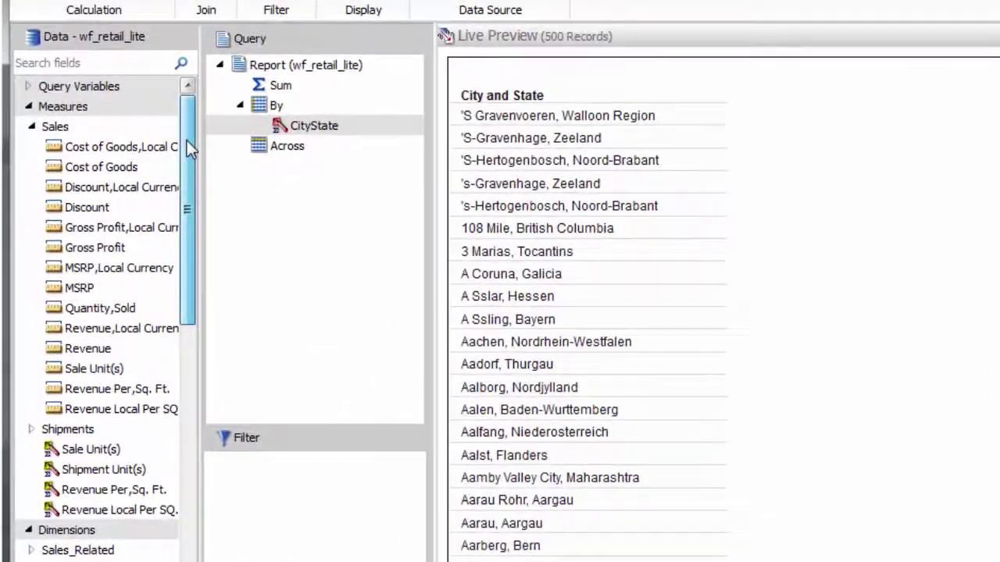
{"action": "scroll", "coordinate": [124, 226], "scroll_direction": "down", "scroll_amount": 1}
{"action": "left_click", "coordinate": [88, 288]}
{"action": "left_click", "coordinate": [31, 369]}
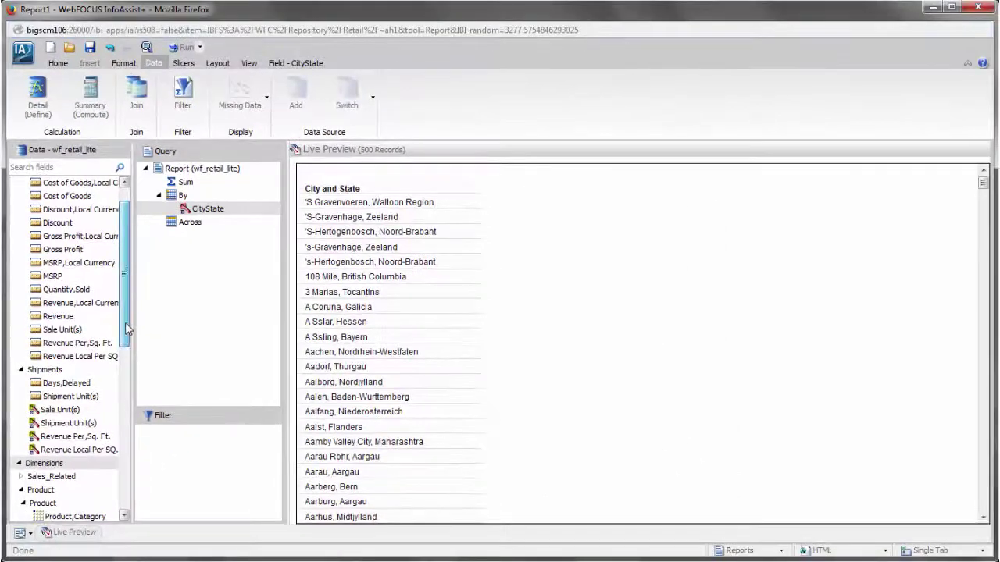
{"action": "left_click_drag", "start_coordinate": [126, 328], "coordinate": [127, 311]}
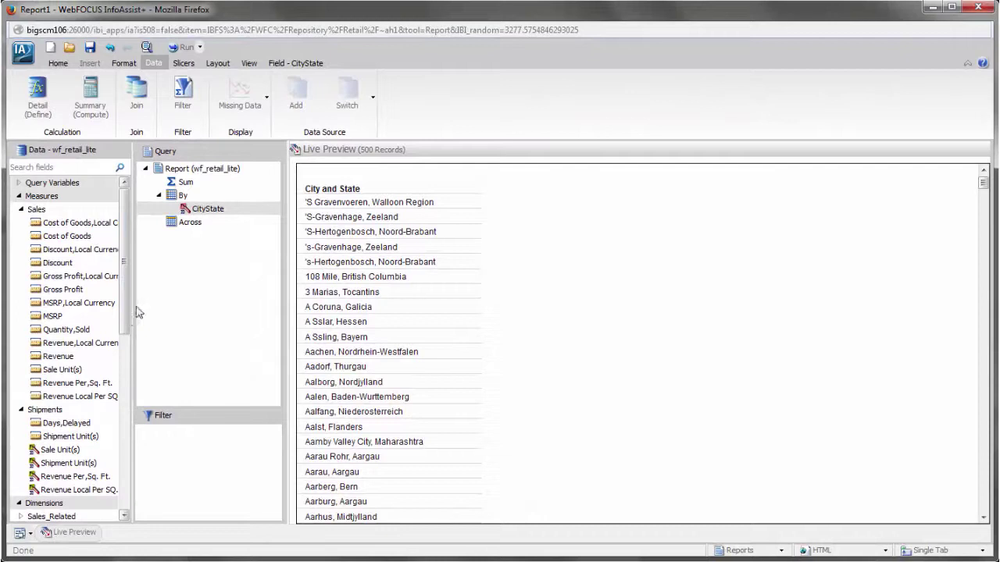
{"action": "left_click", "coordinate": [88, 110]}
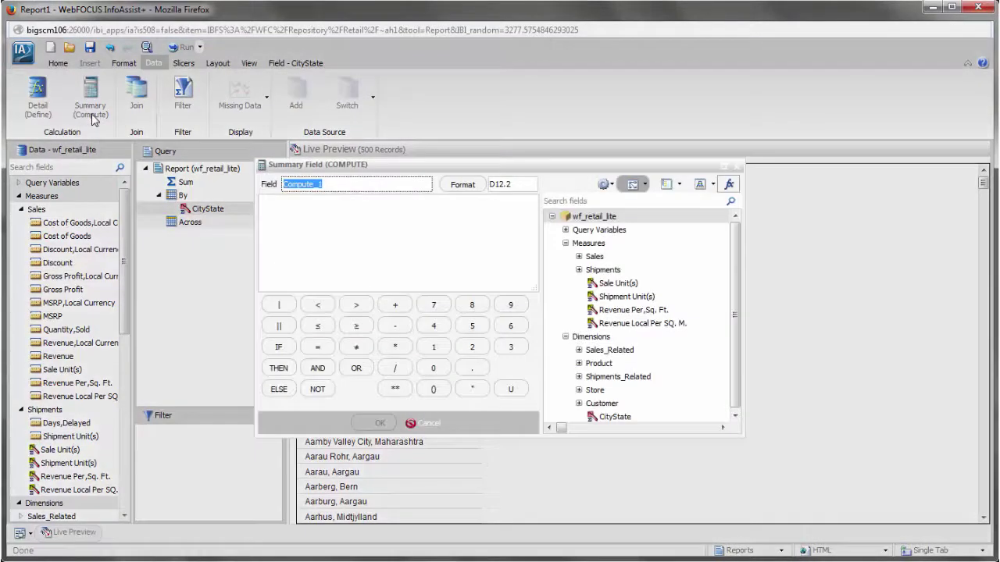
- Define RevenuePerSale as Revenue / Sale Unit(s) and add it to the report
{"action": "left_click", "coordinate": [578, 257]}
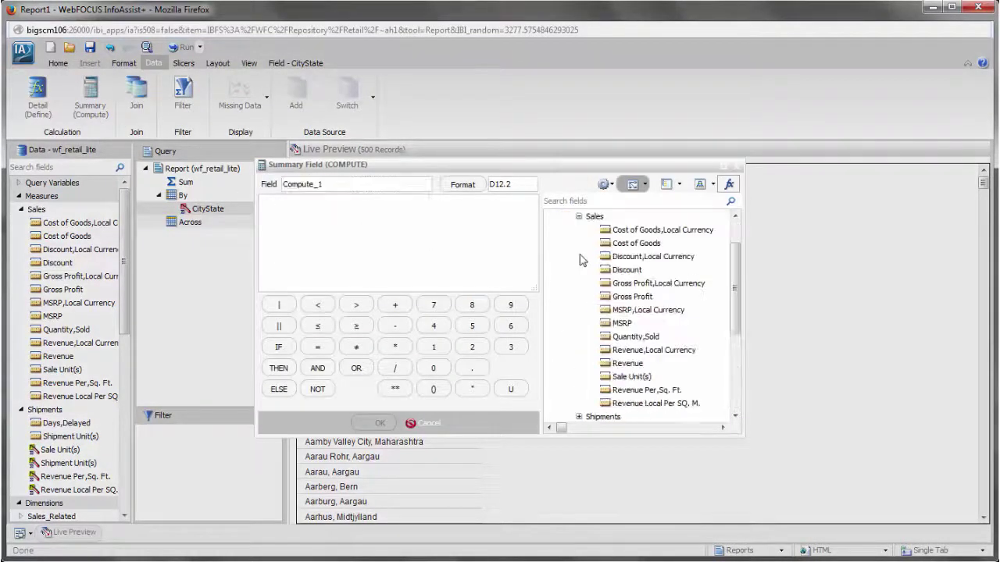
{"action": "double_click", "coordinate": [630, 364]}
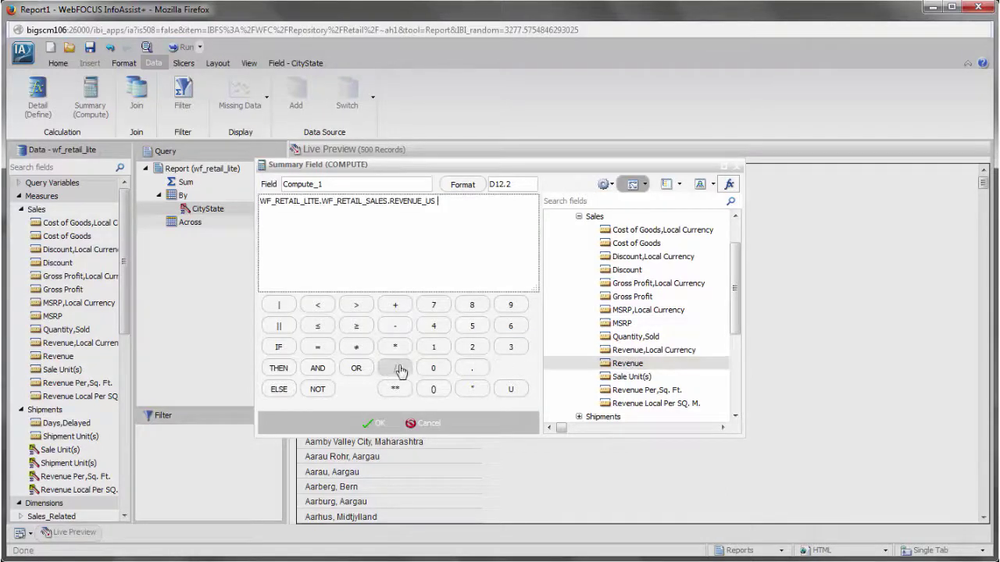
{"action": "left_click_drag", "start_coordinate": [737, 313], "coordinate": [737, 343]}
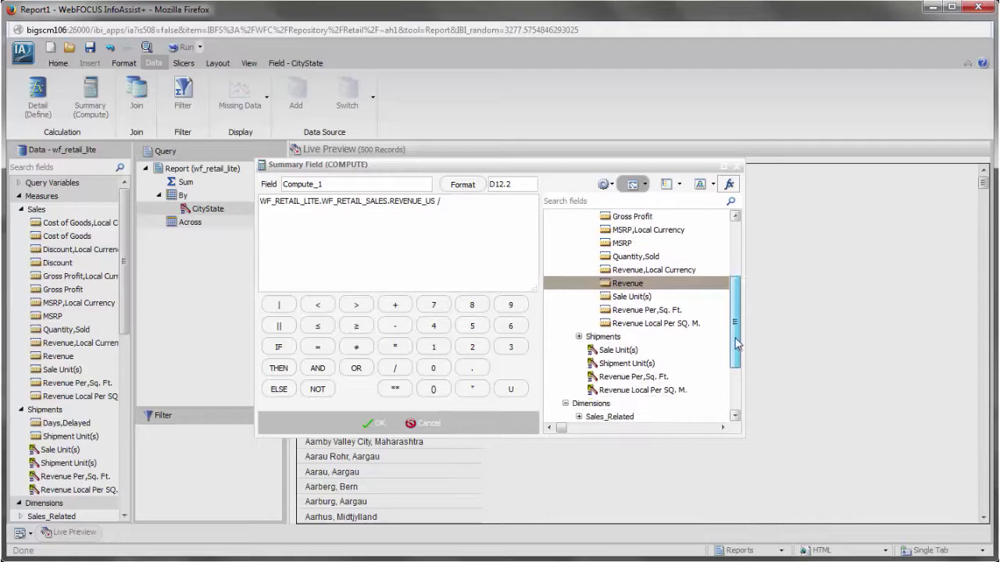
{"action": "double_click", "coordinate": [625, 350]}
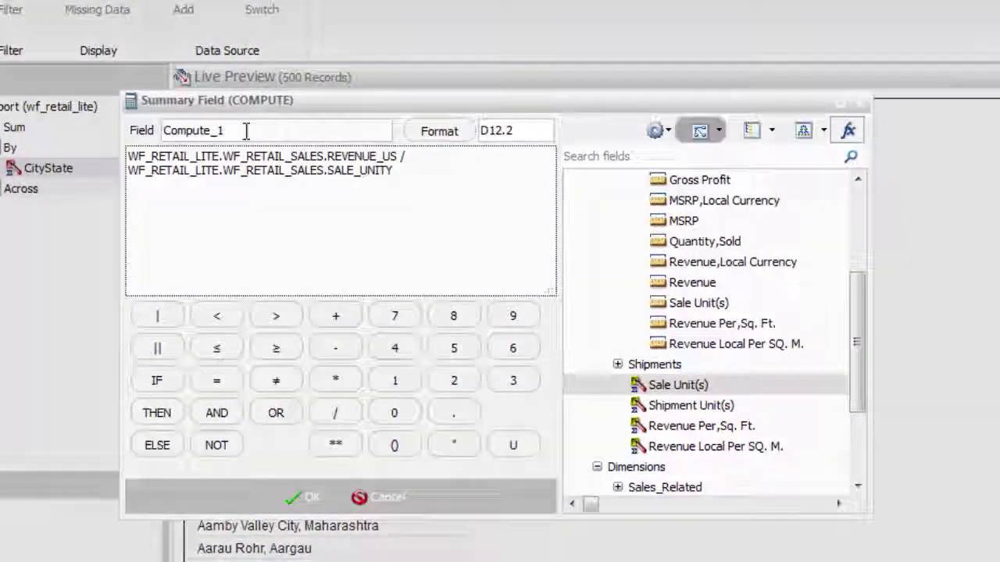
{"action": "double_click", "coordinate": [180, 130]}
{"action": "type", "text": "Revenu"}
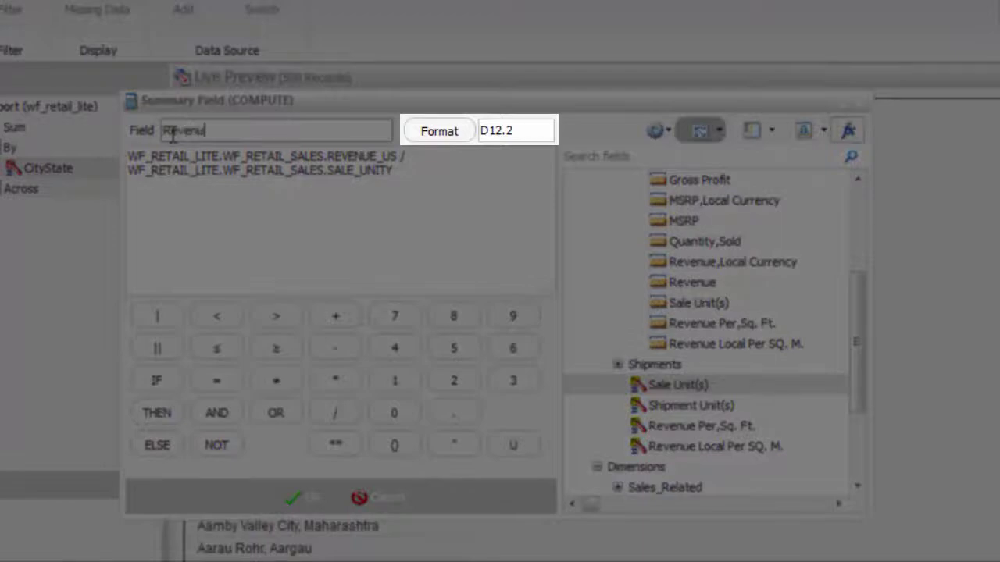
{"action": "type", "text": "ePerSale"}
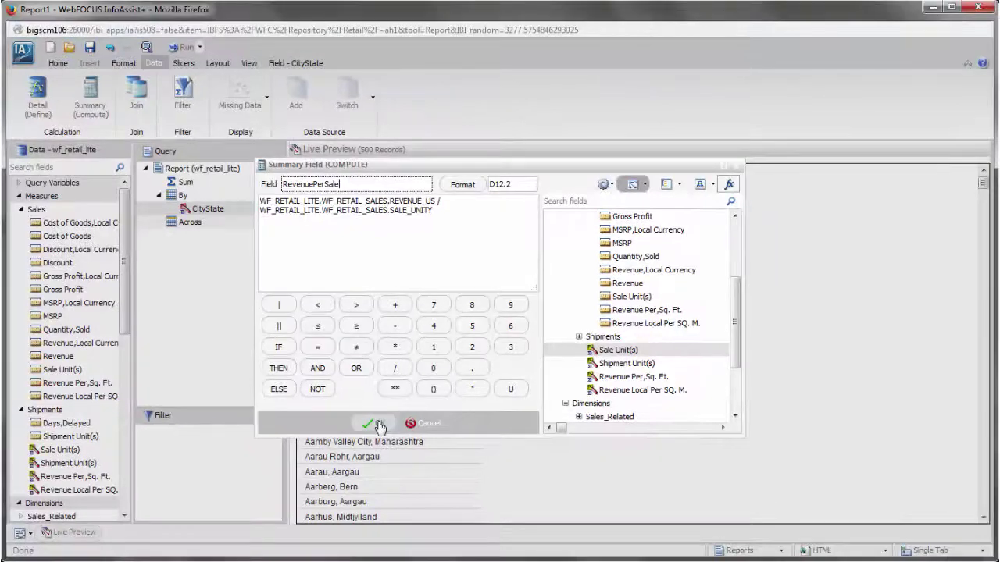
{"action": "left_click", "coordinate": [379, 424]}
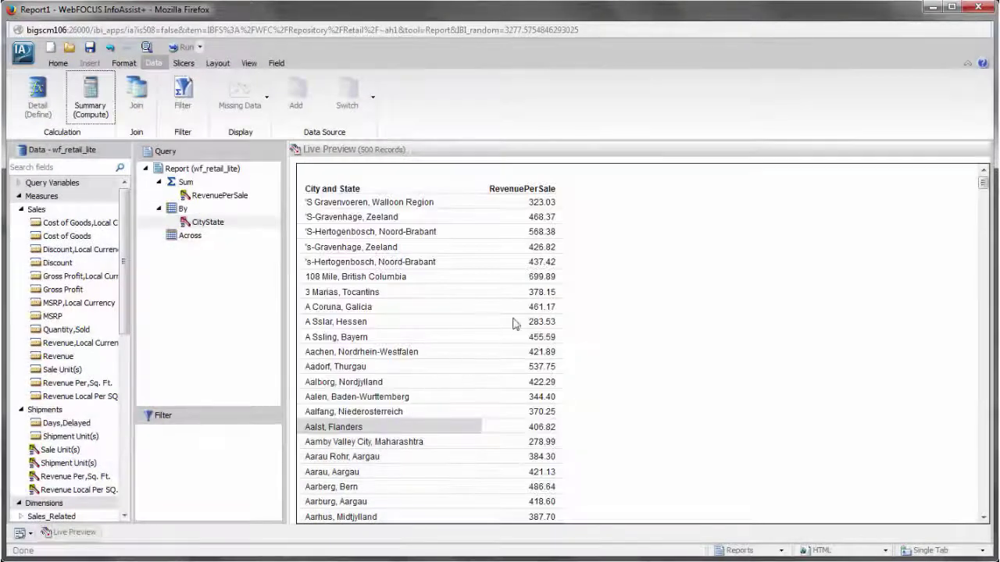
- Retitle the RevenuePerSale column 'Revenue, Per Sale' and run the report
{"action": "right_click", "coordinate": [522, 189]}
{"action": "mouse_move", "coordinate": [531, 198]}
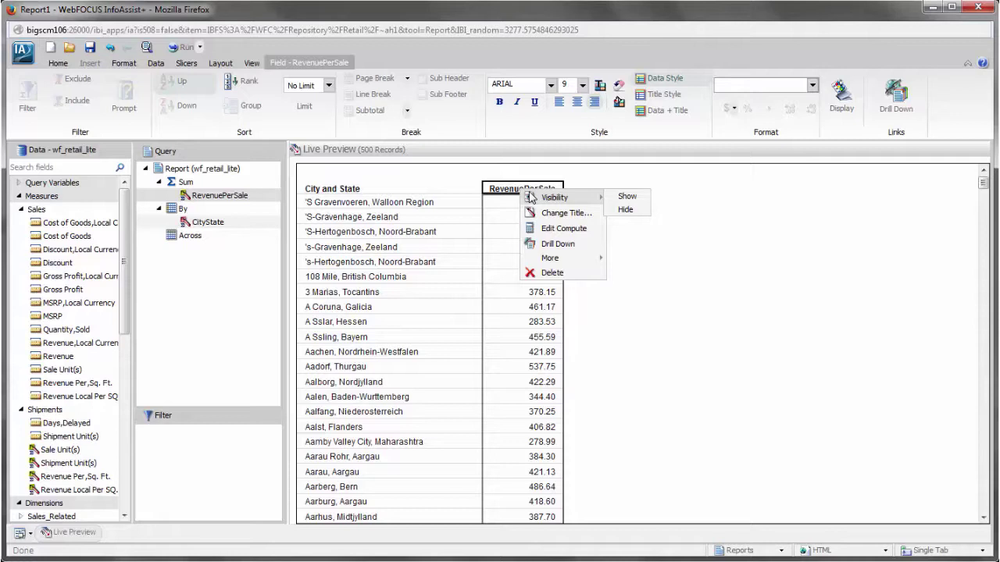
{"action": "left_click", "coordinate": [551, 213]}
{"action": "type", "text": "Revenue, Per Sale"}
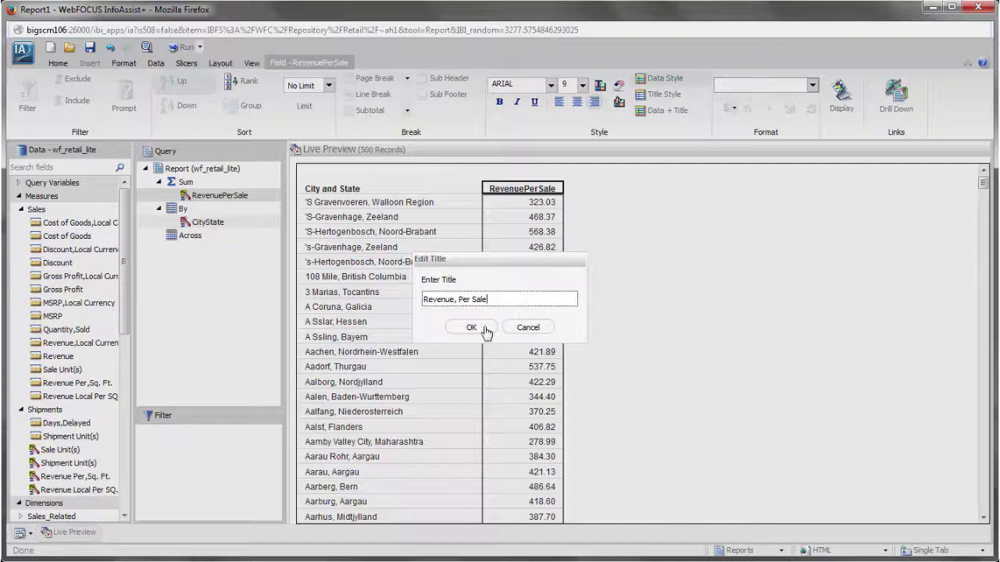
{"action": "left_click", "coordinate": [471, 327]}
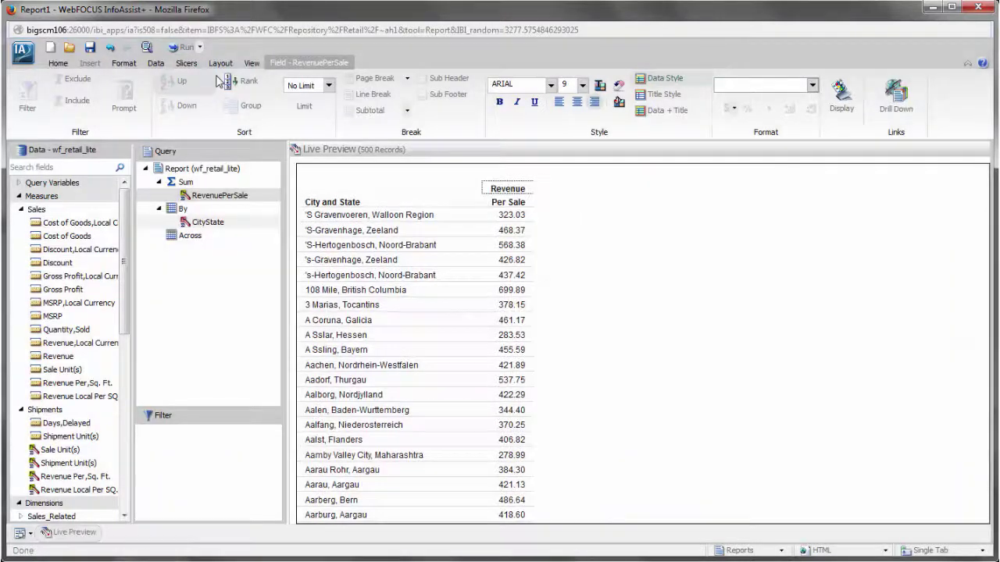
{"action": "left_click", "coordinate": [179, 48]}
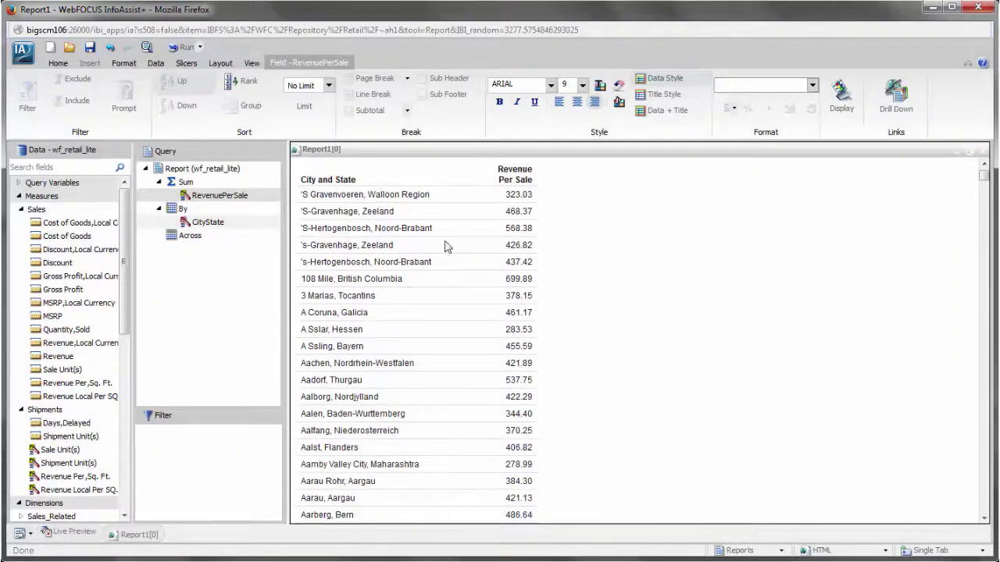
{"action": "scroll", "coordinate": [615, 265], "scroll_direction": "down", "scroll_amount": 10}
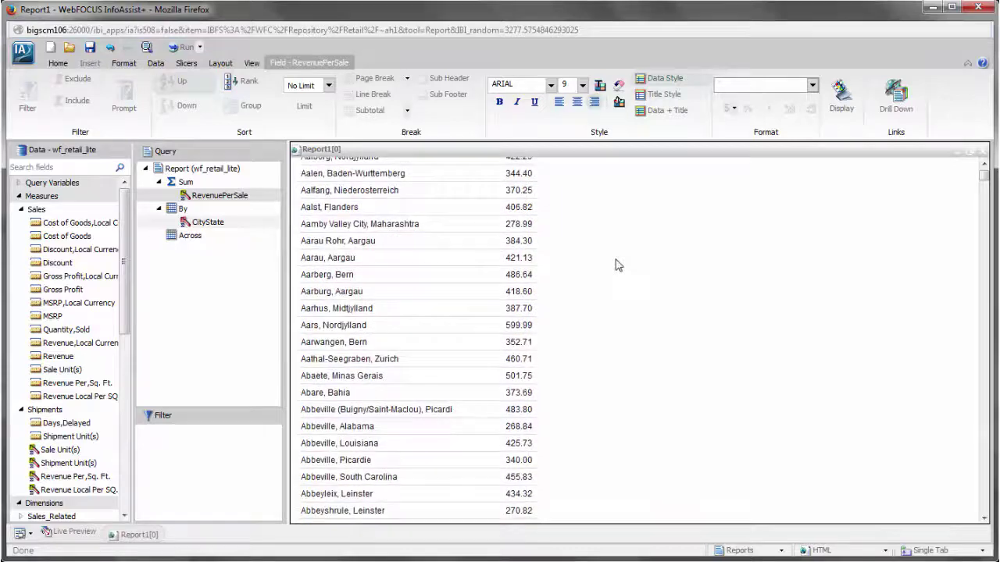
{"action": "scroll", "coordinate": [616, 265], "scroll_direction": "down", "scroll_amount": 5}
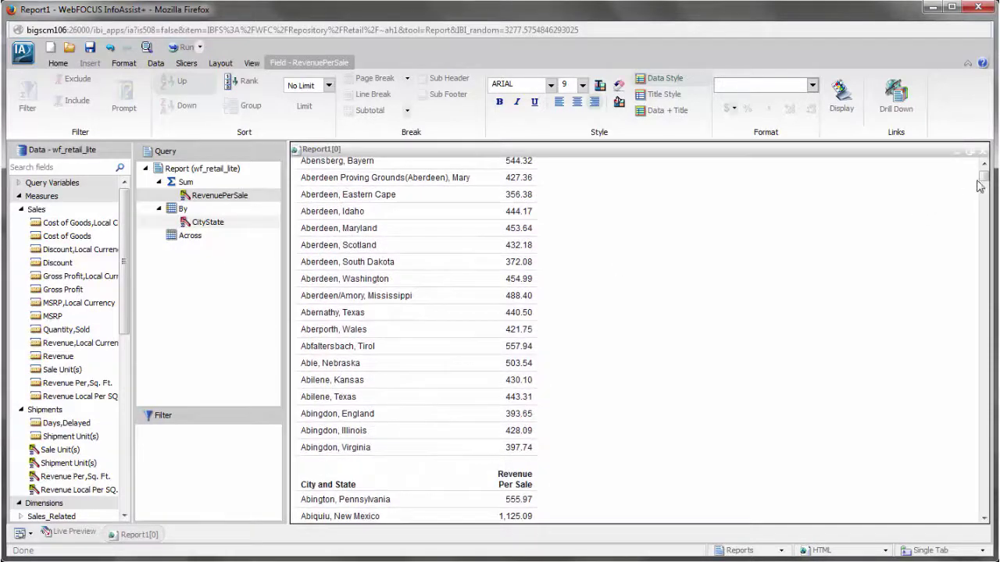
{"action": "left_click_drag", "start_coordinate": [982, 177], "coordinate": [976, 269]}
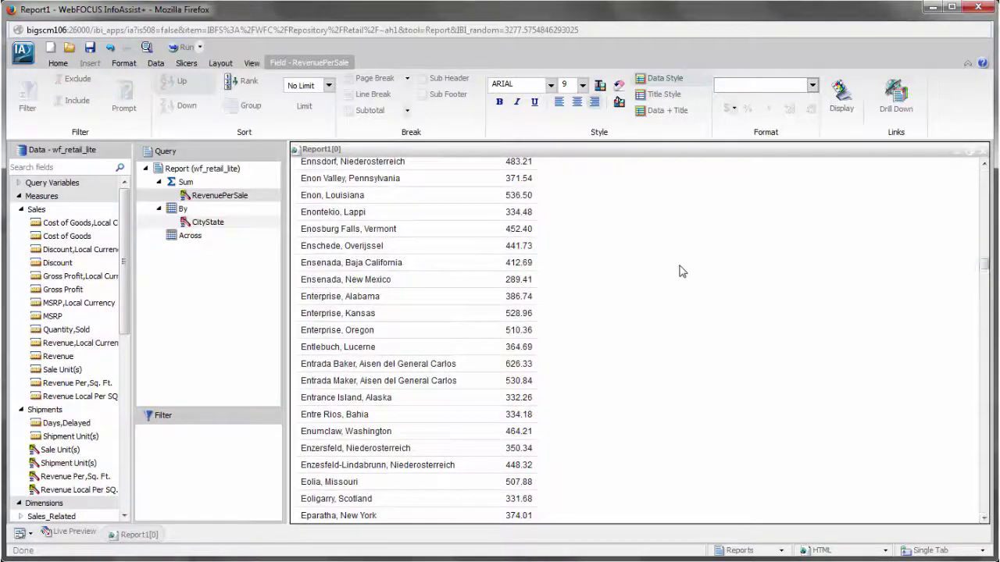
{"action": "scroll", "coordinate": [681, 270], "scroll_direction": "up", "scroll_amount": 8}
{"action": "scroll", "coordinate": [680, 270], "scroll_direction": "up", "scroll_amount": 6}
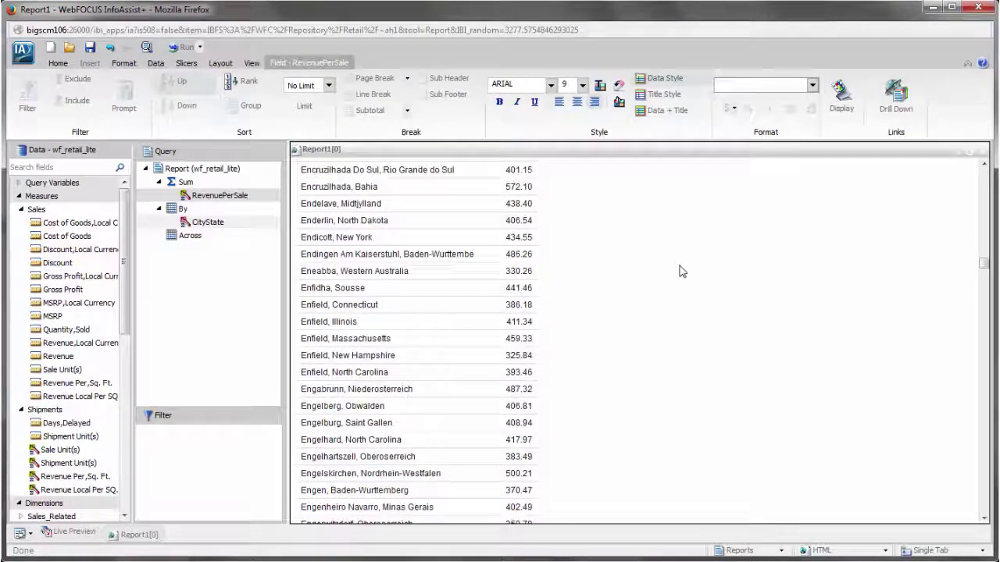